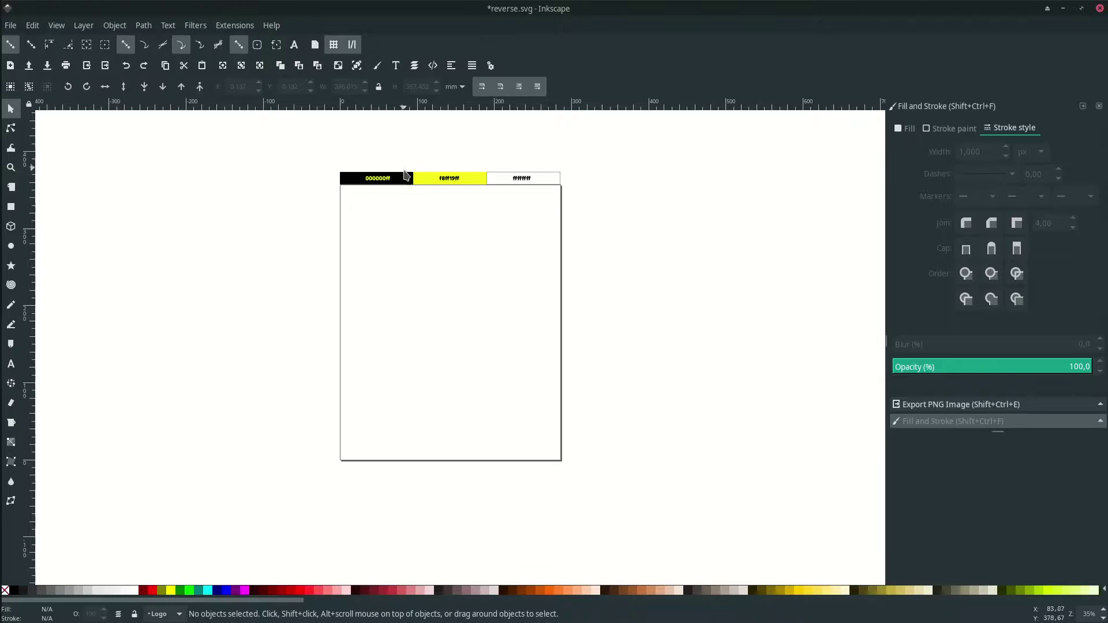
Step: Draw a black rectangle snapped to the page border so it covers the whole page
left_click(11, 207)
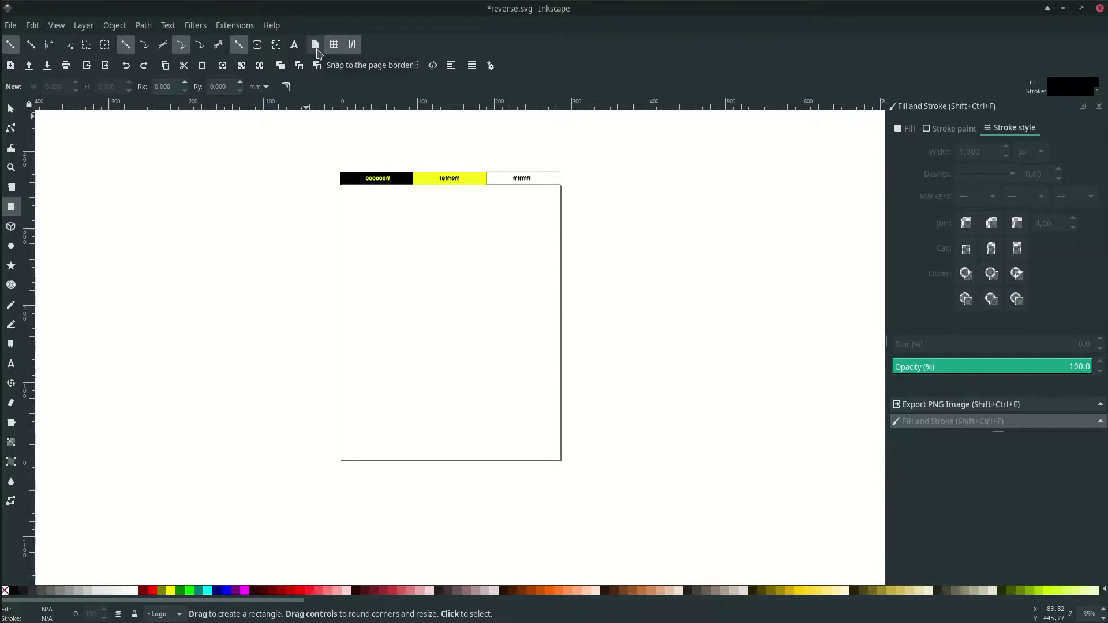
left_click(317, 51)
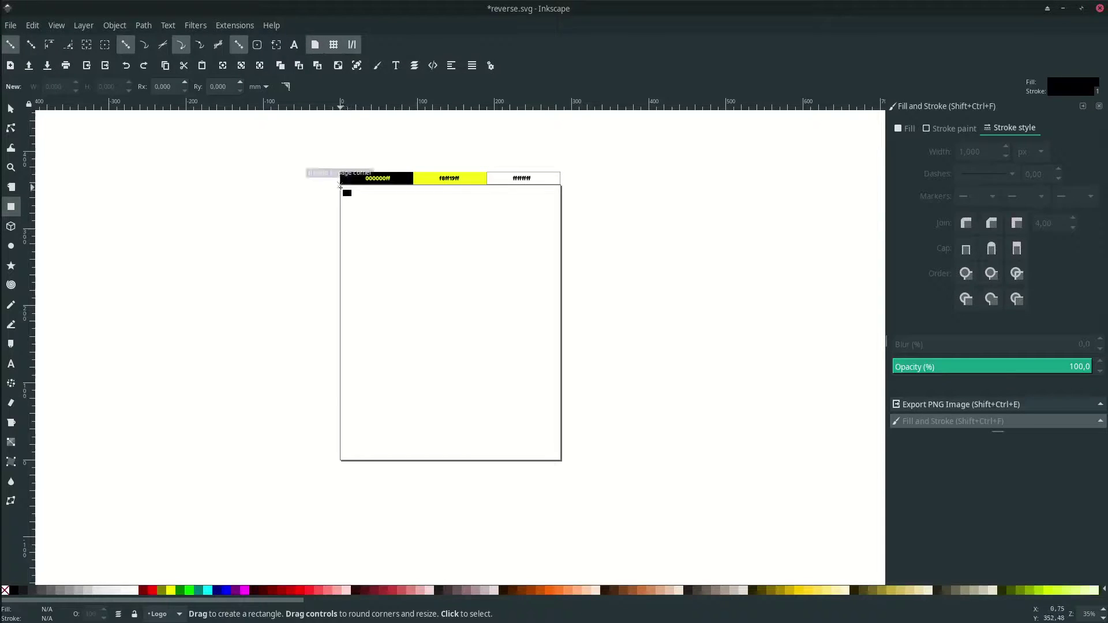
left_click_drag(341, 185, 561, 460)
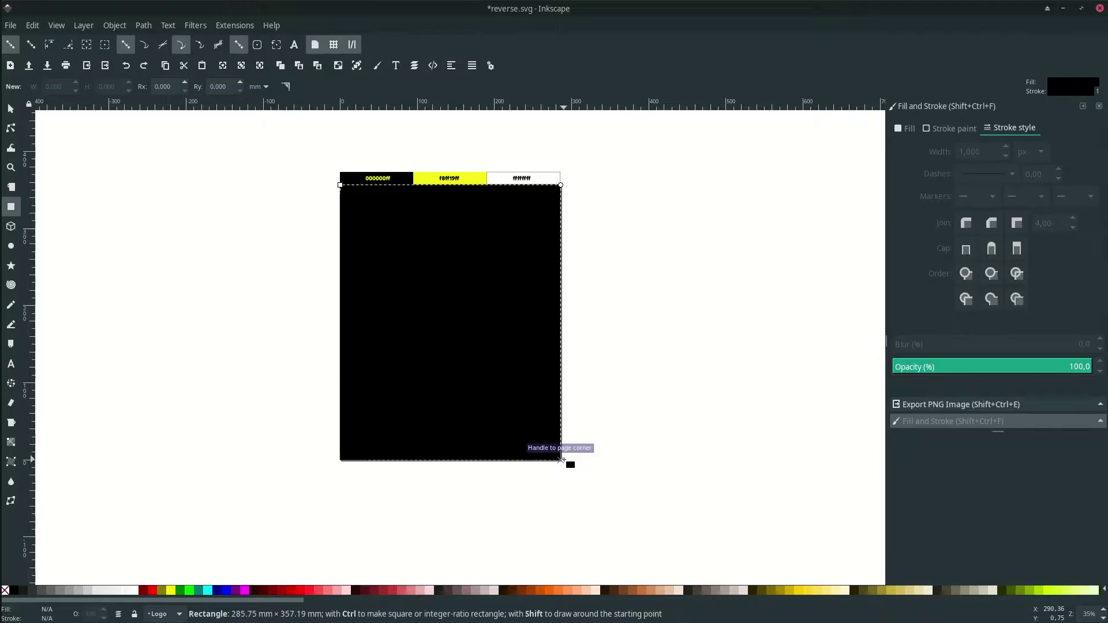
key("s")
key("Escape")
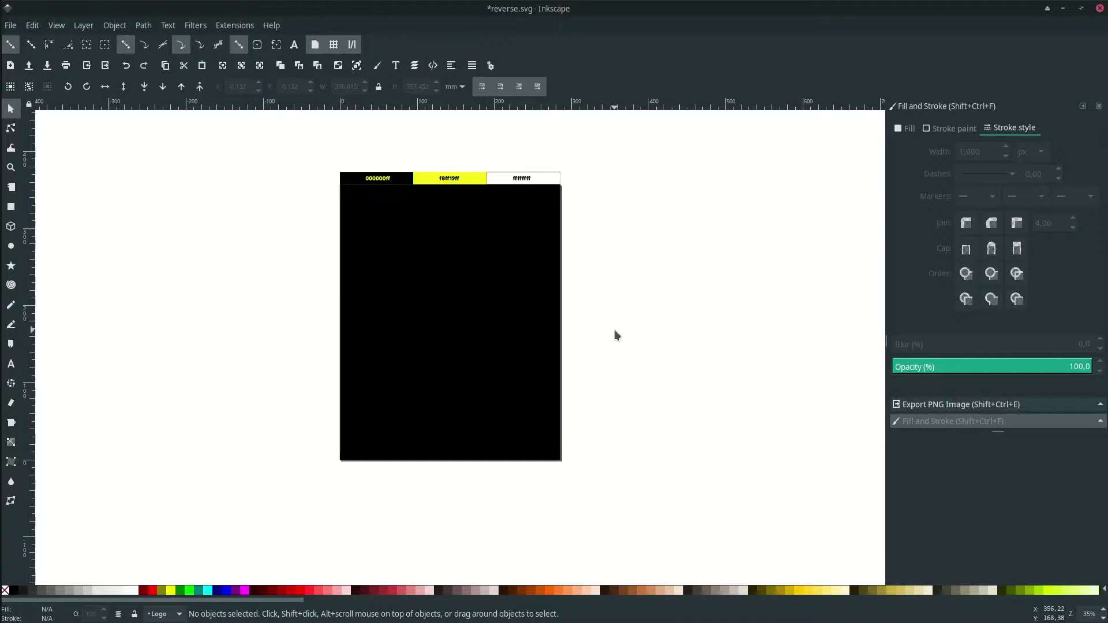
Step: Type REVERSE left of the page and set its font to Poppins
key("t")
left_click(181, 222)
scroll(199, 234, "up", 2, "ctrl")
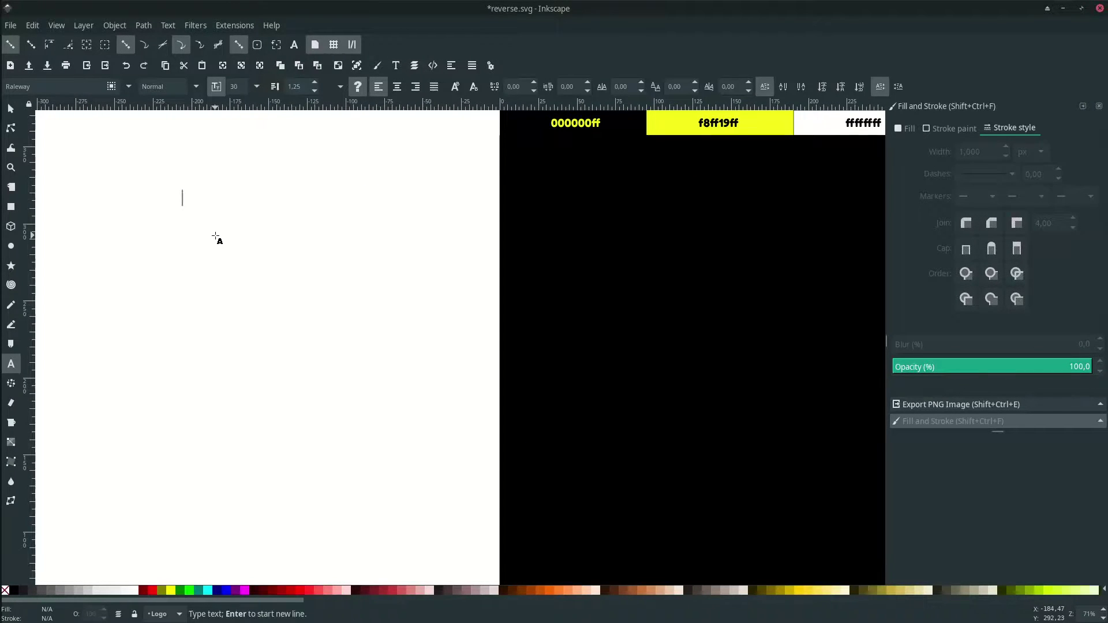
type("REVERSE")
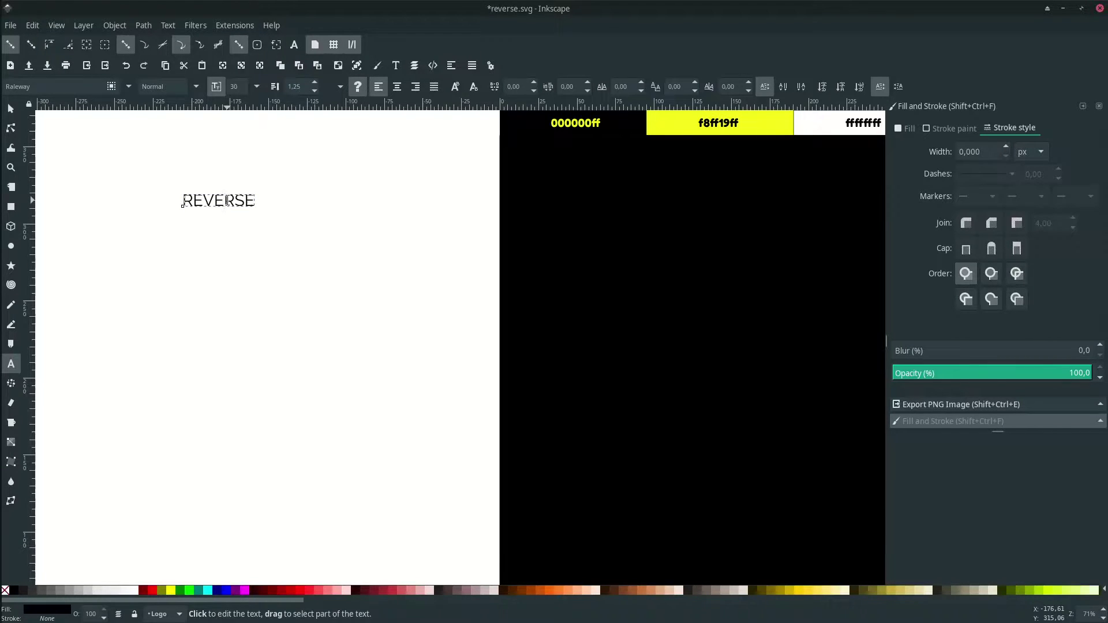
double_click(227, 200)
type("Poppins")
key("Return")
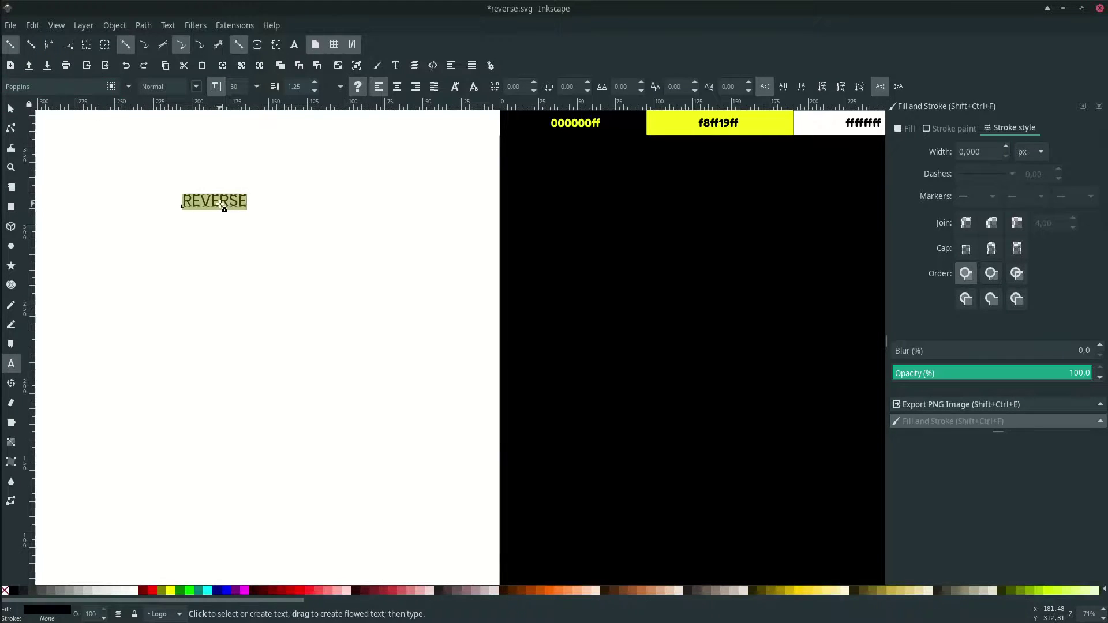
left_click(196, 86)
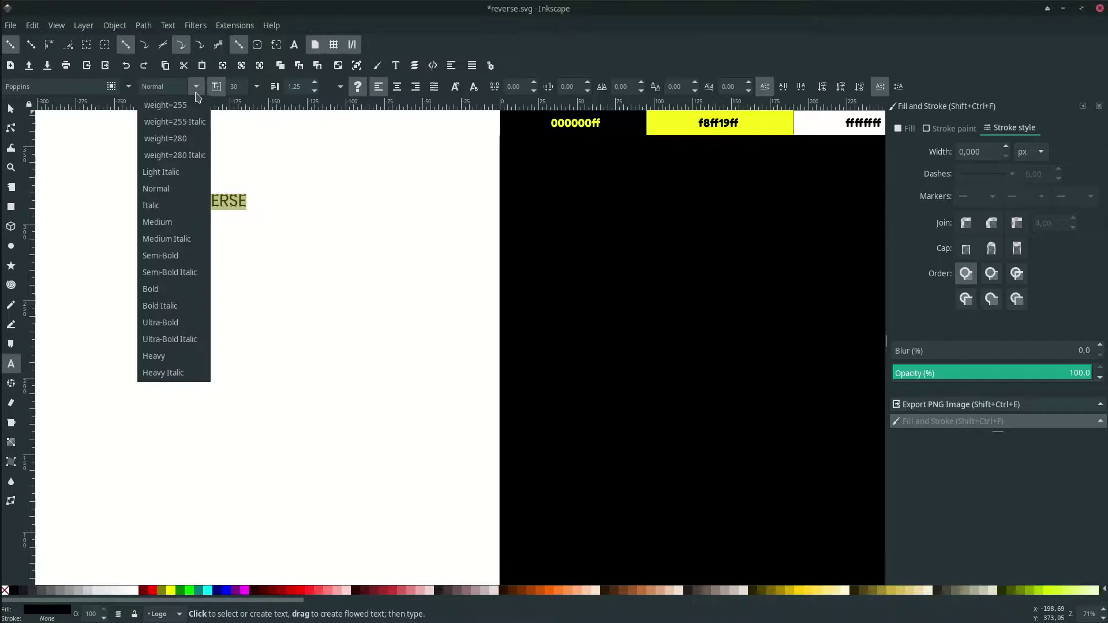
Step: Apply Semi-Bold Italic to REVERSE and scale it up about threefold
left_click(203, 277)
key("F1")
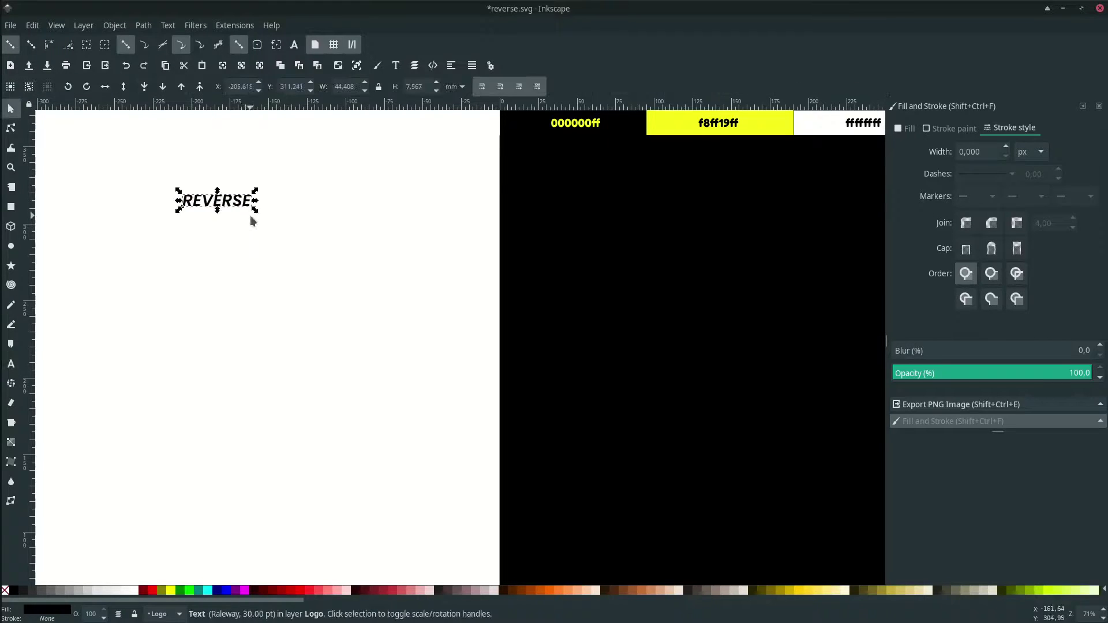
mouse_move(257, 221)
left_mouse_down()
mouse_move(336, 290)
mouse_move(330, 279)
left_mouse_up()
scroll(330, 279, "down", 2)
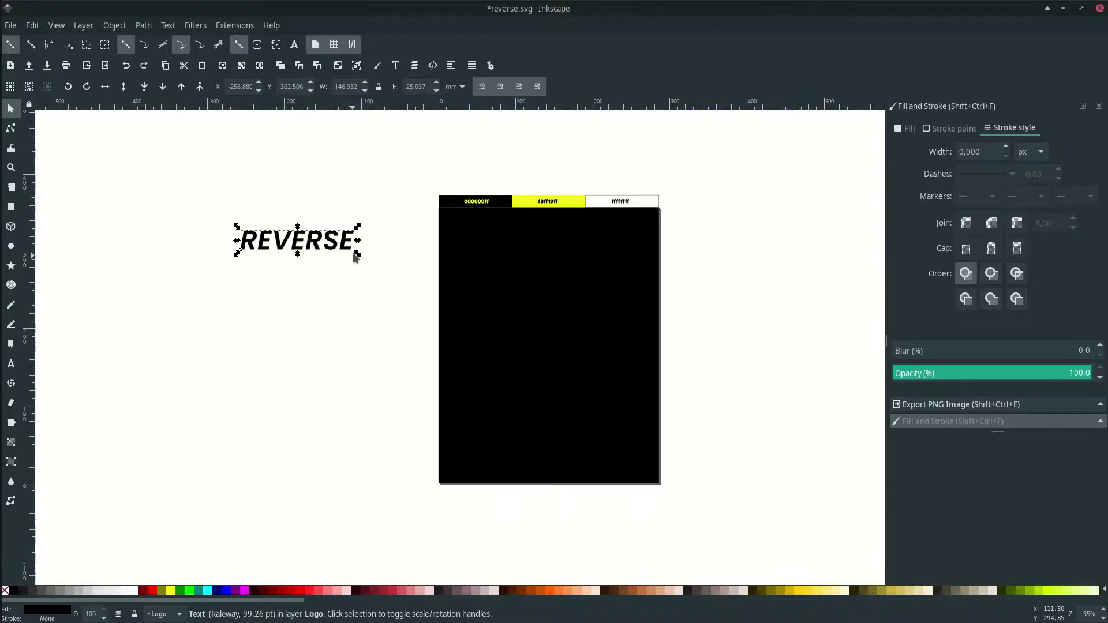
scroll(482, 210, "right", 4)
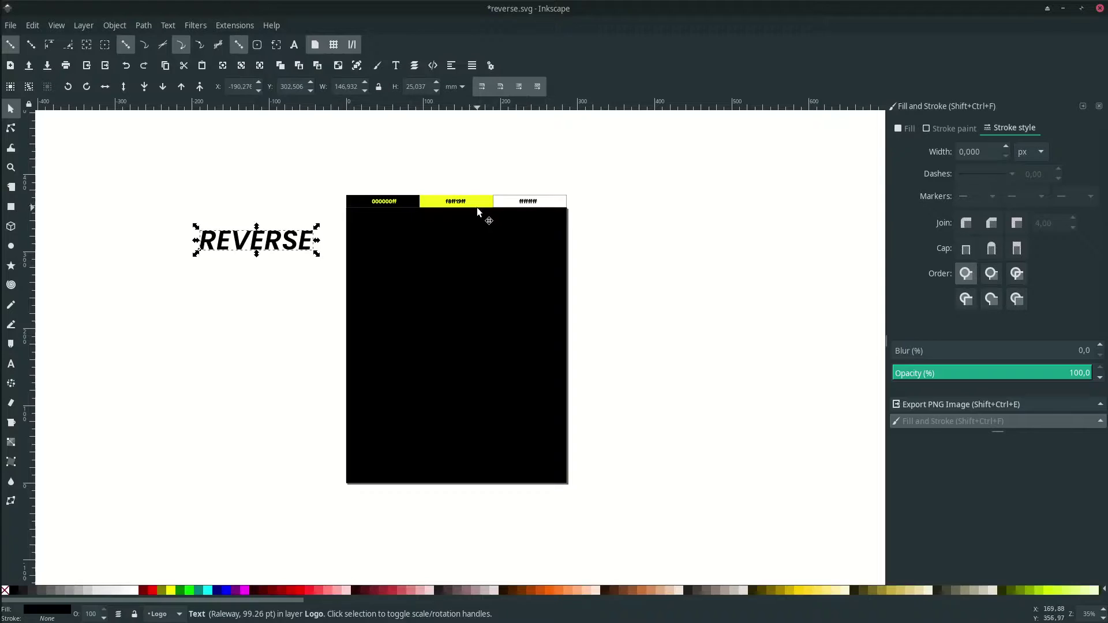
Step: Fill REVERSE with the yellow f8ff19 swatch colour using the Dropper
key("d")
left_click(477, 207)
scroll(476, 207, "up", 1)
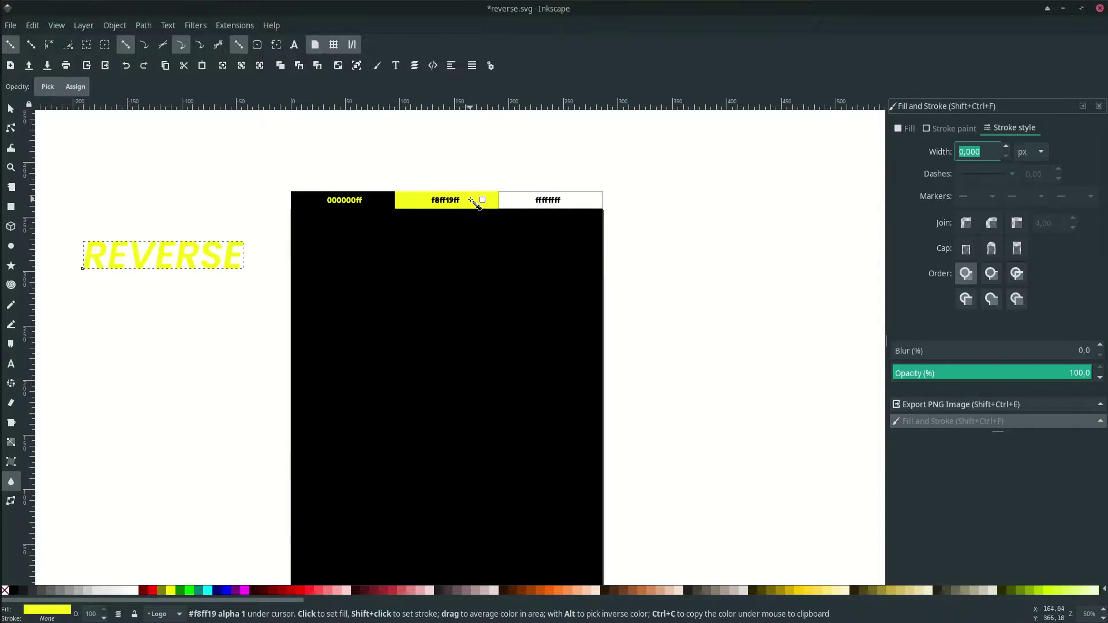
left_click(904, 127)
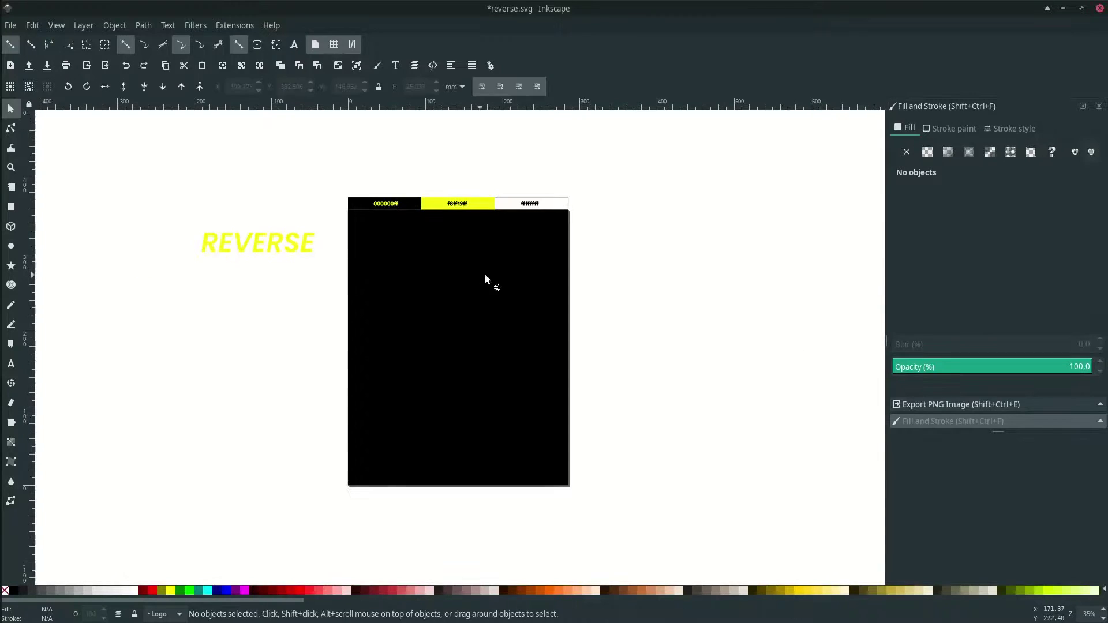
left_click(293, 247)
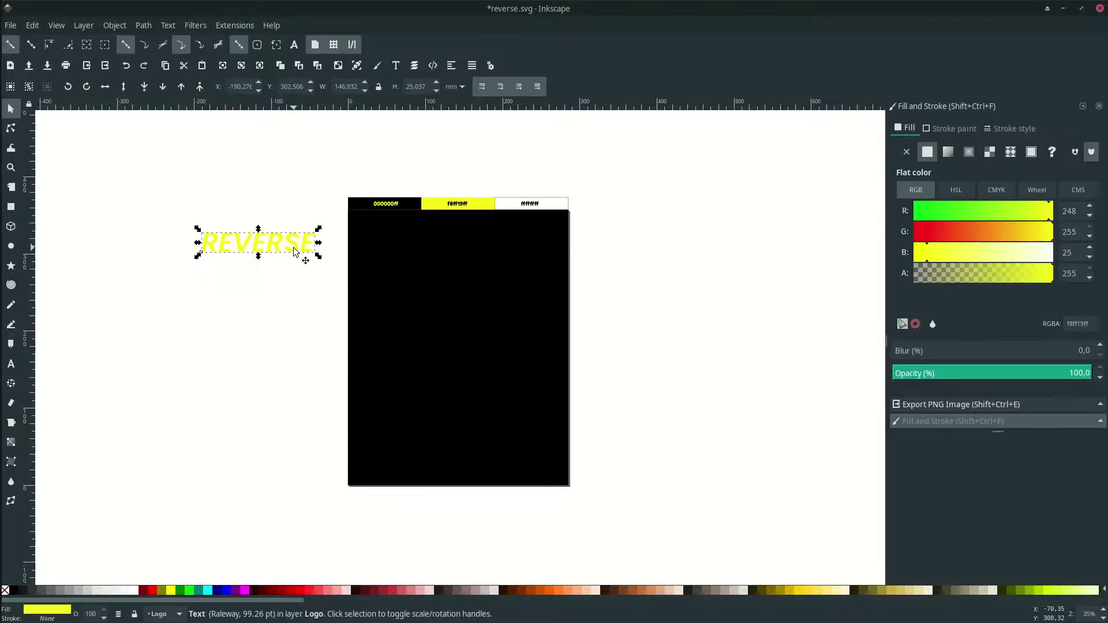
Step: Centre REVERSE horizontally on the black rectangle, aligning relative to the last selected object
left_click(471, 265, "shift")
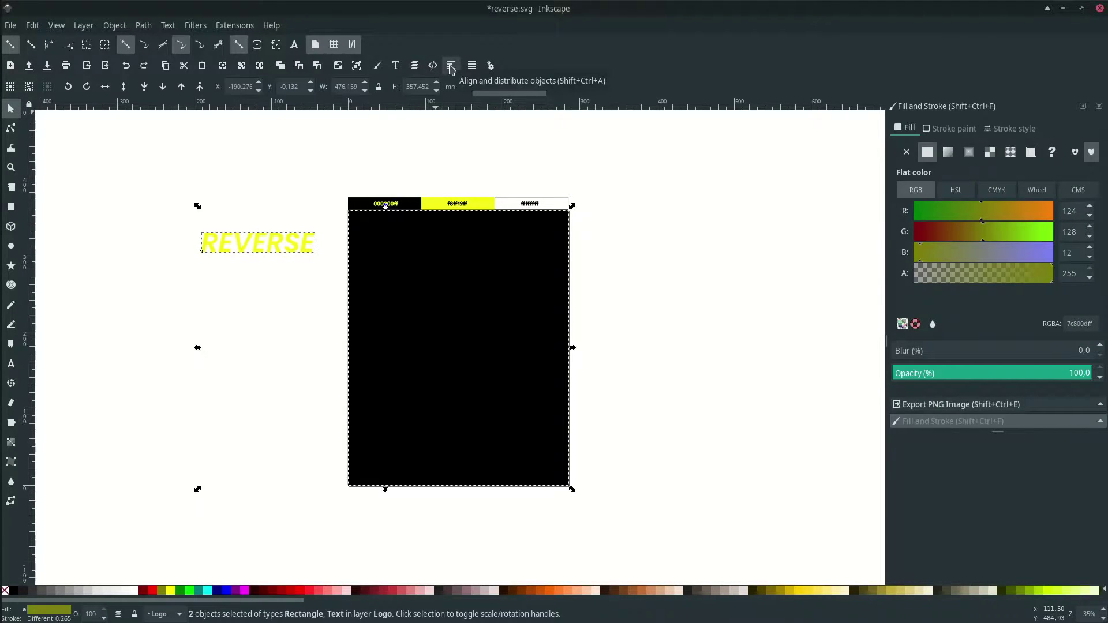
left_click(452, 67)
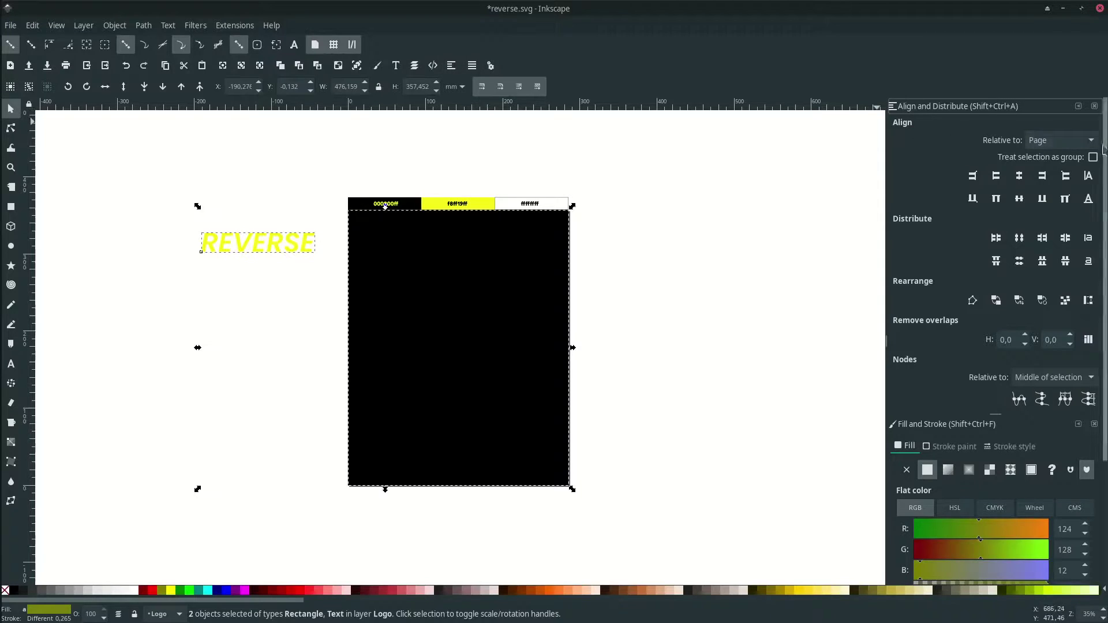
left_click(1089, 141)
left_click(1073, 83)
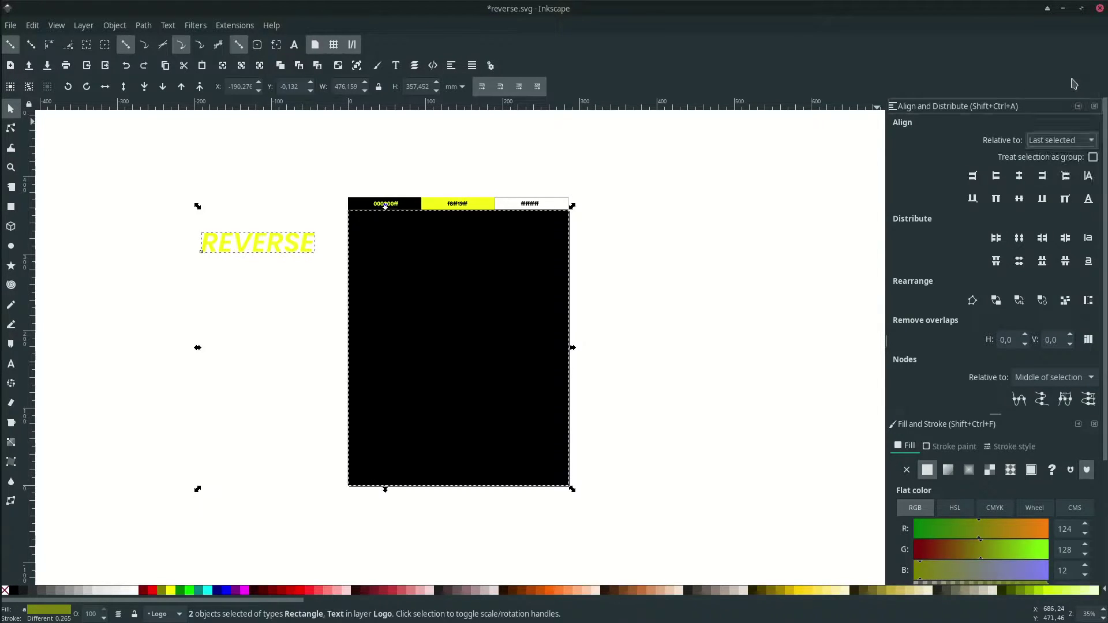
left_click(1019, 176)
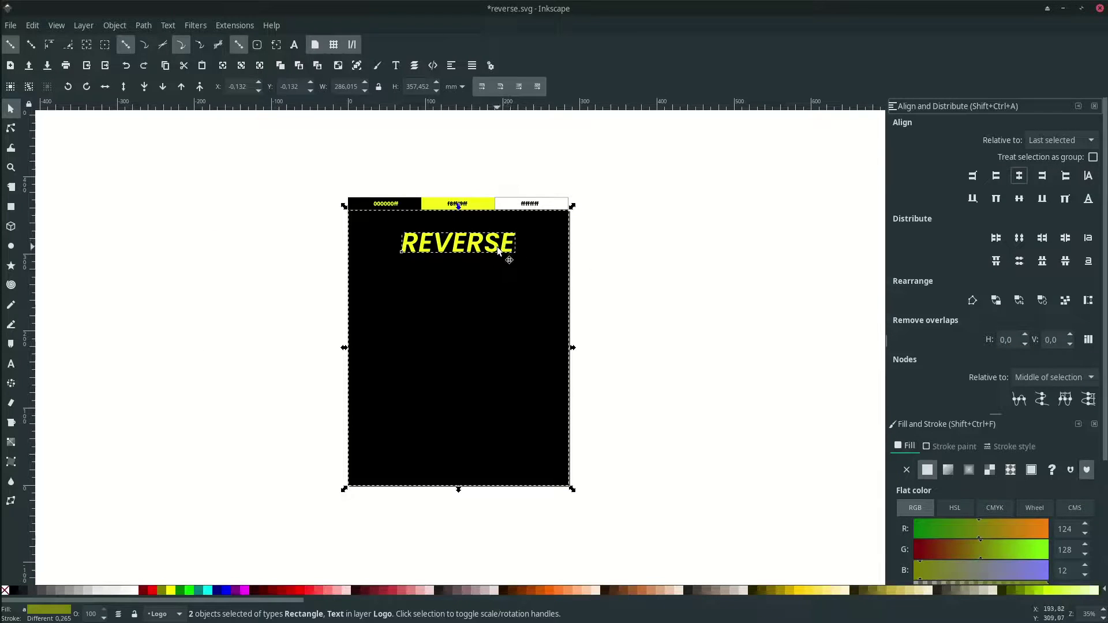
key("Escape")
Step: Enlarge REVERSE by about a quarter
scroll(528, 244, "up", 1)
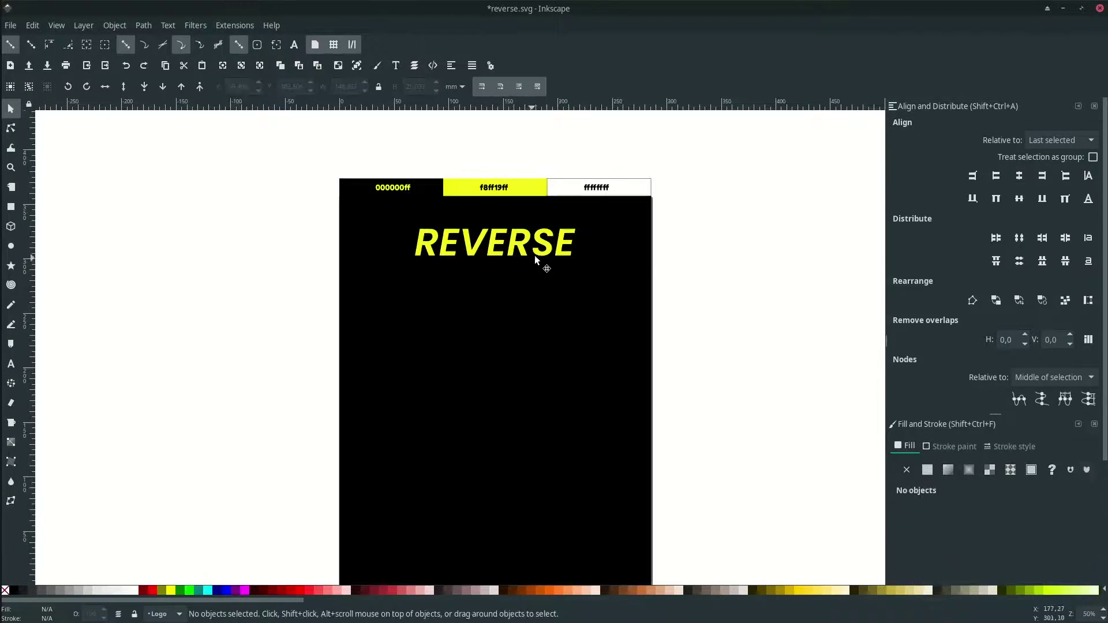
left_click(536, 254)
key("minus")
key("plus")
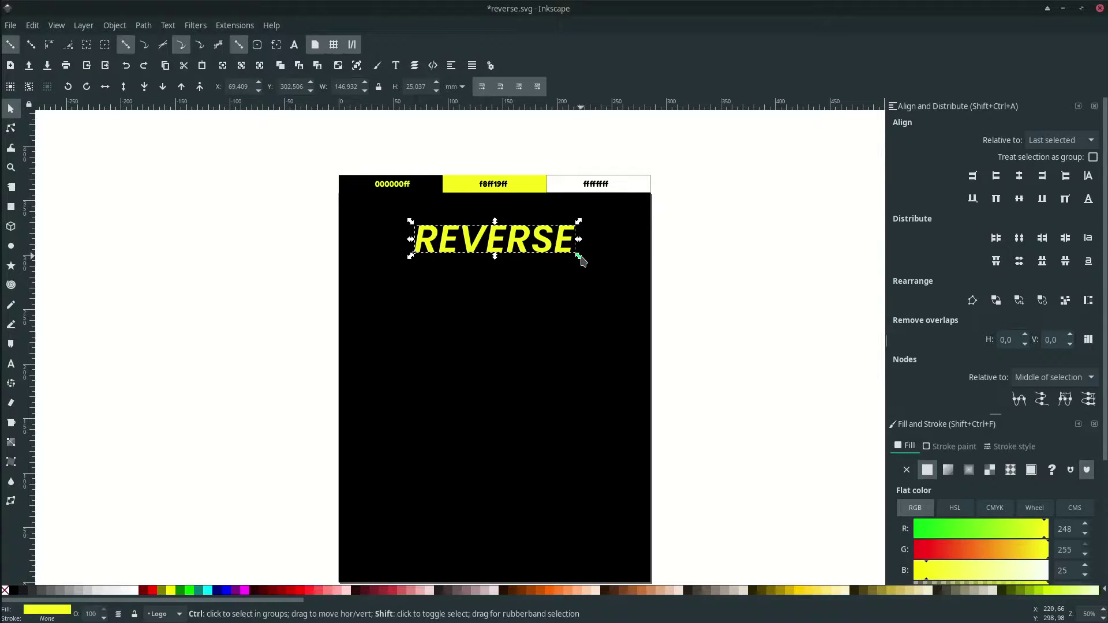
left_click_drag(579, 255, 598, 270)
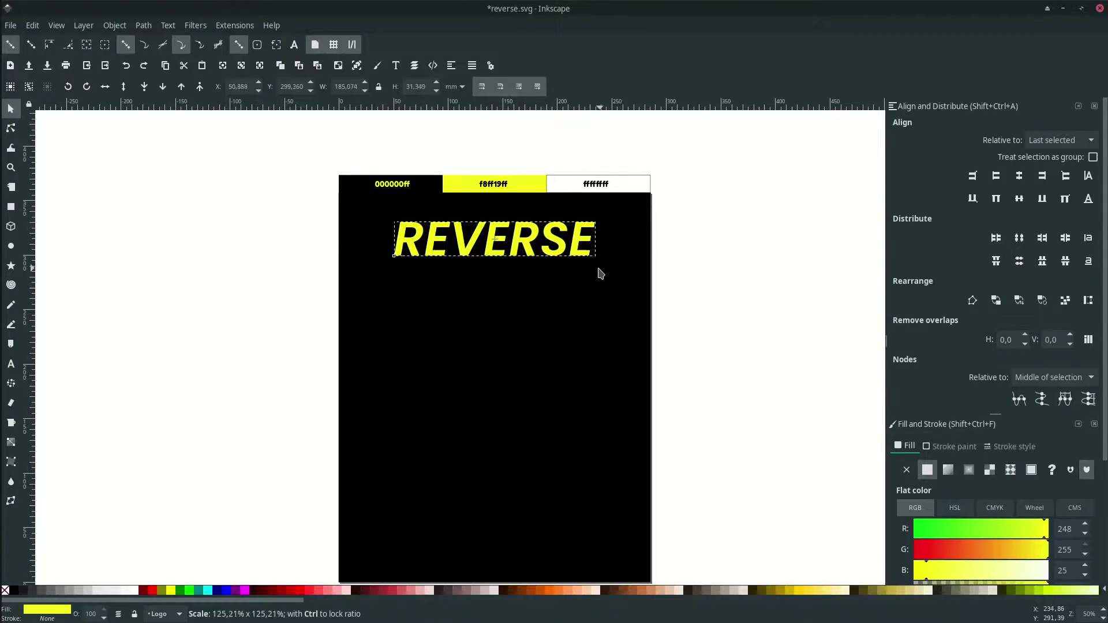
Step: Convert the REVERSE text into outlines with Path > Object to Path
key("Escape")
scroll(529, 279, "down", 1, "ctrl")
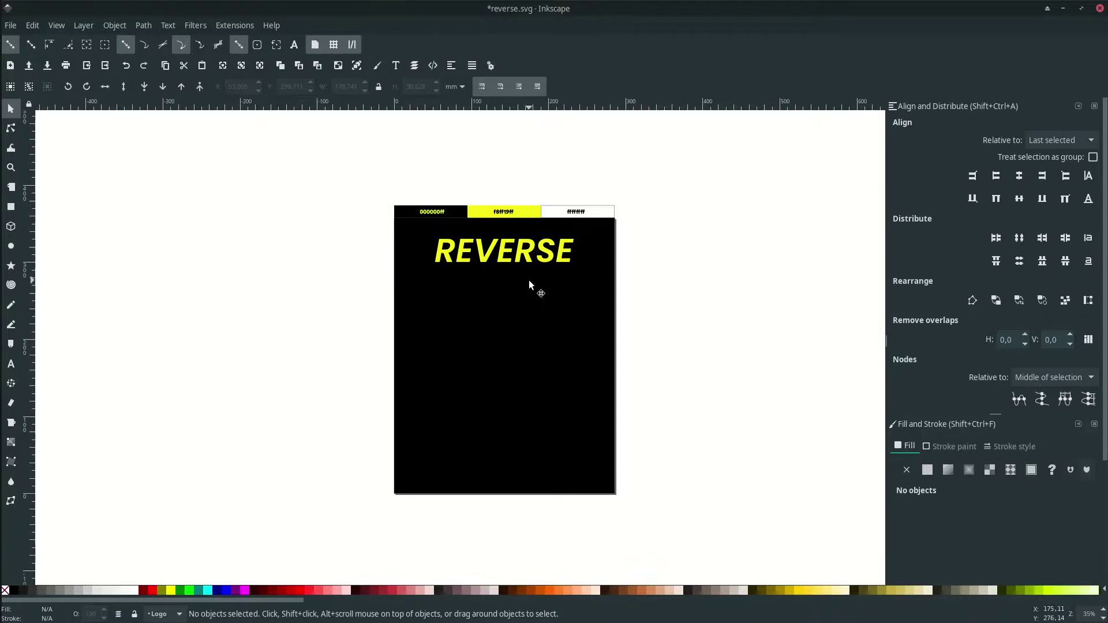
left_click(535, 254)
left_click(621, 292)
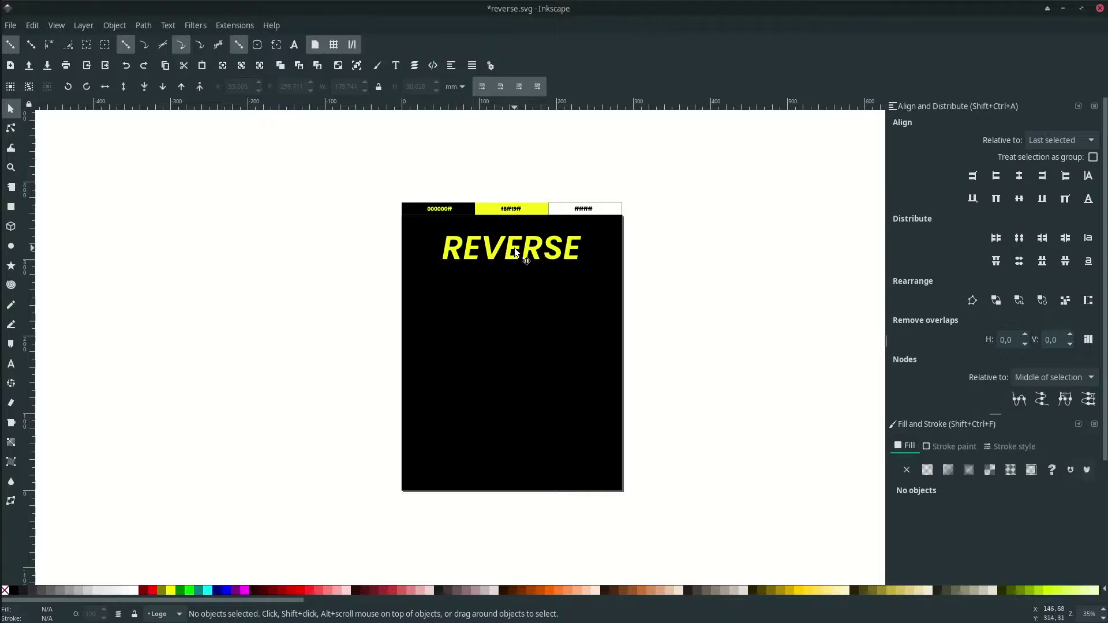
scroll(519, 250, "up", 1, "ctrl")
left_click(533, 254)
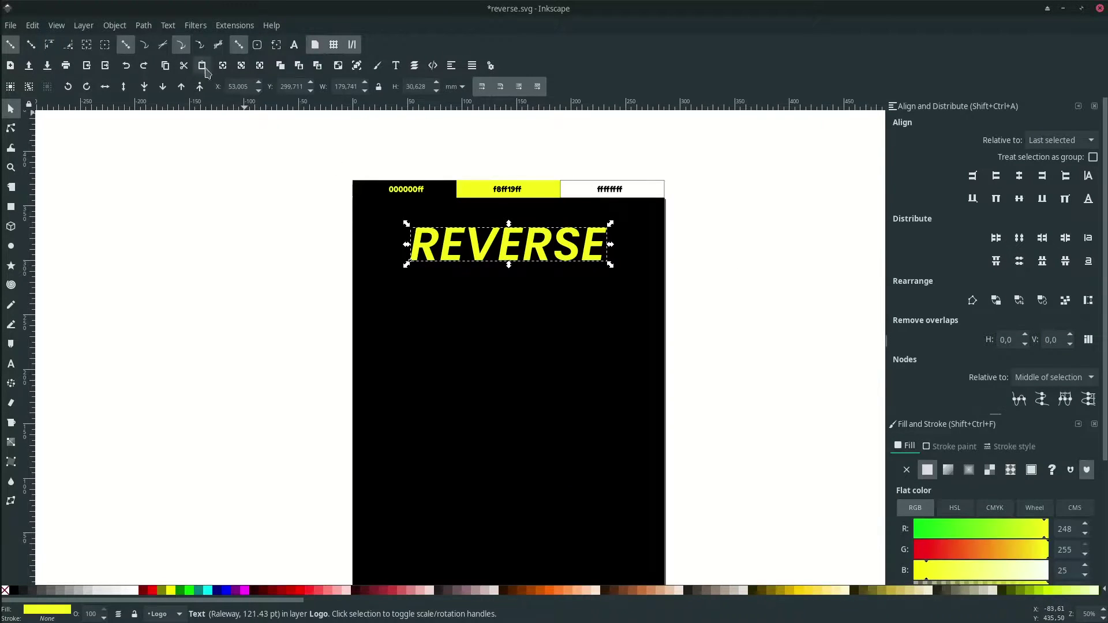
left_click(153, 28)
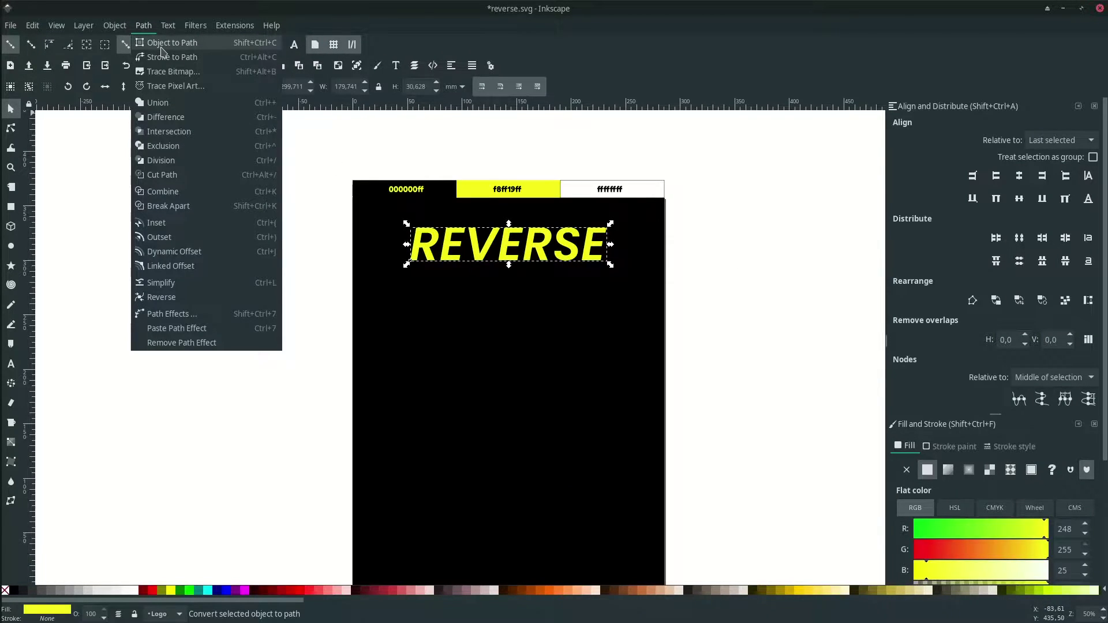
left_click(161, 49)
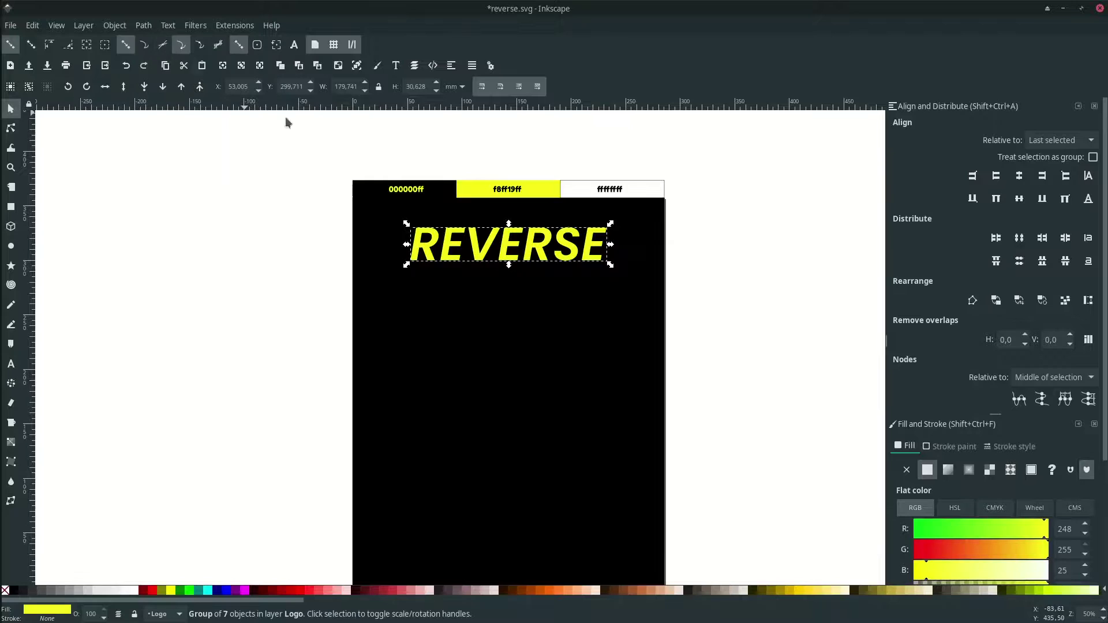
Step: Ungroup REVERSE into seven separate letter paths
right_click(486, 245)
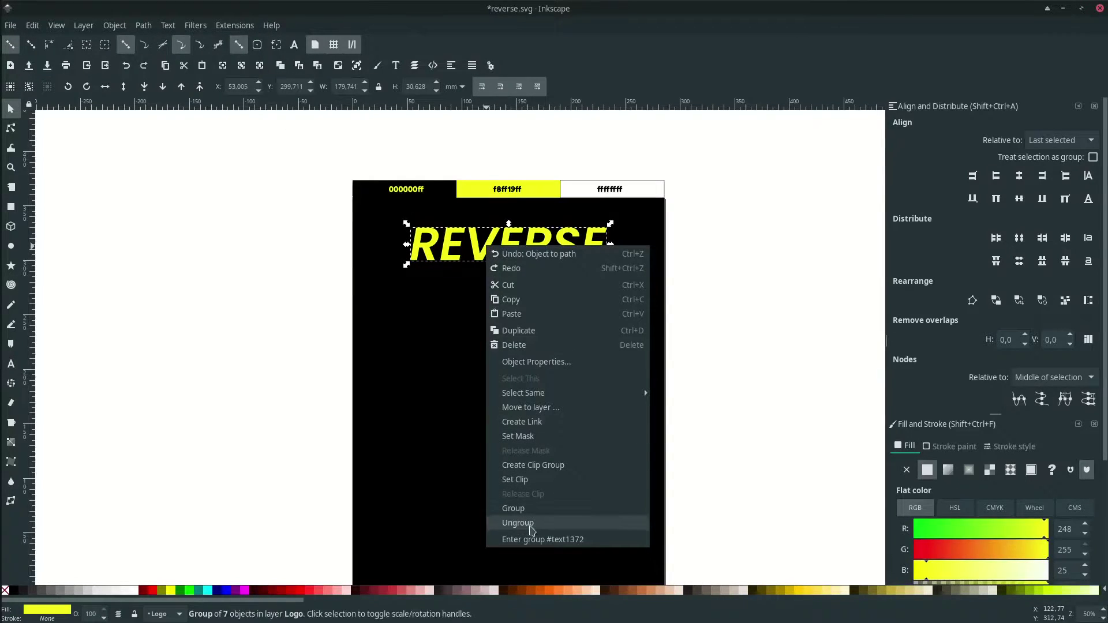
left_click(518, 523)
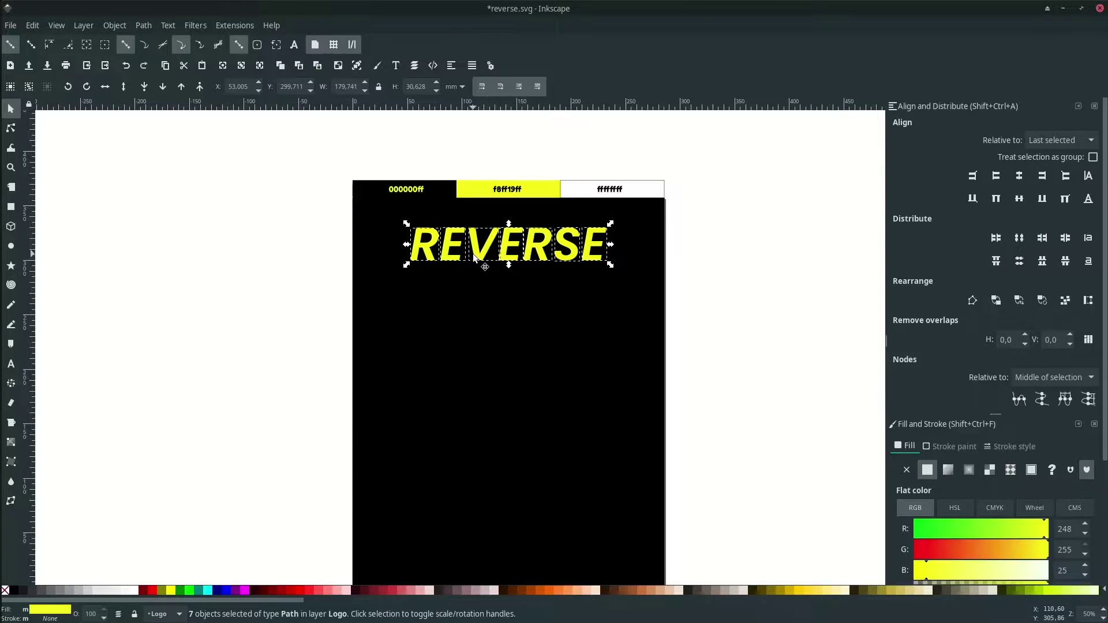
scroll(473, 256, "down", 2)
scroll(473, 256, "right", 2)
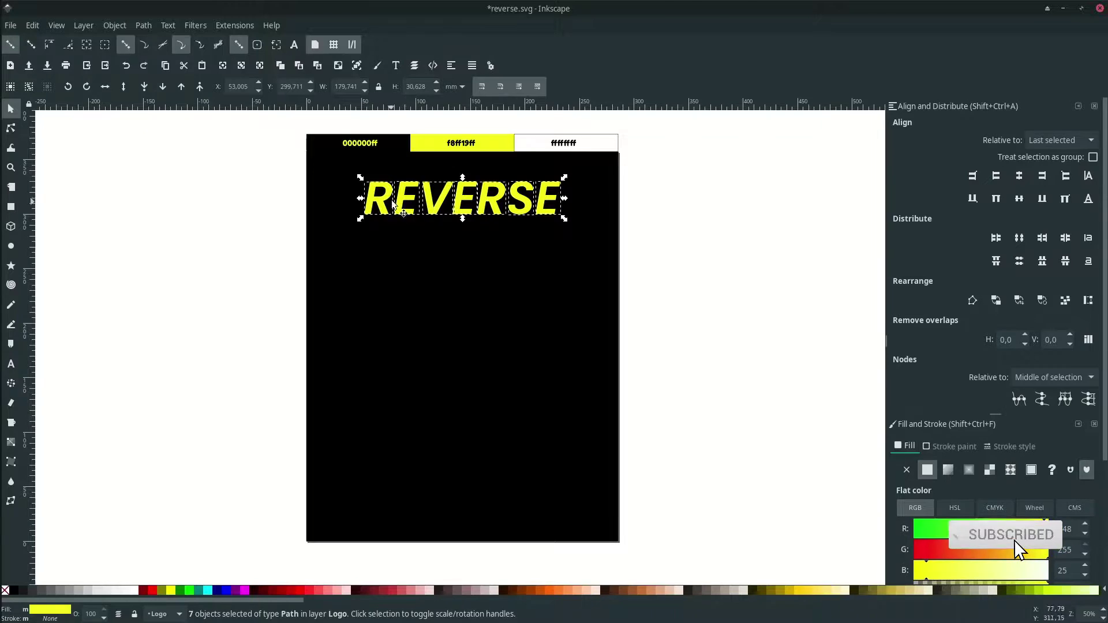
Step: Combine the seven REVERSE letters into a single path
left_click(144, 25)
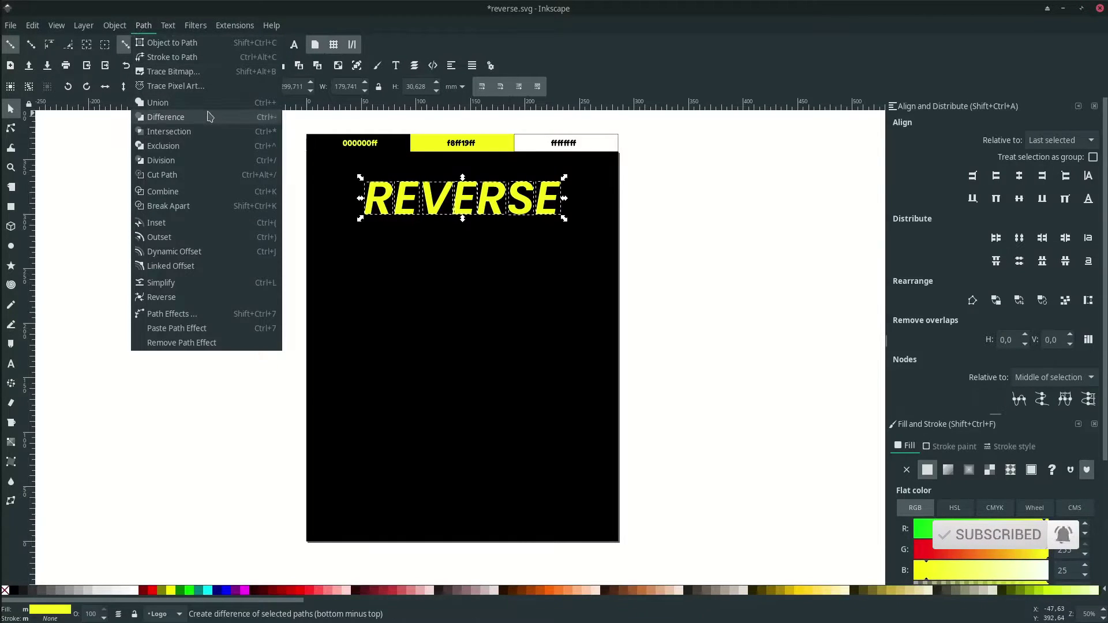
left_click(167, 102)
left_click(778, 256)
Step: Place a copy of REVERSE at the page bottom and select both copies
left_click(536, 206)
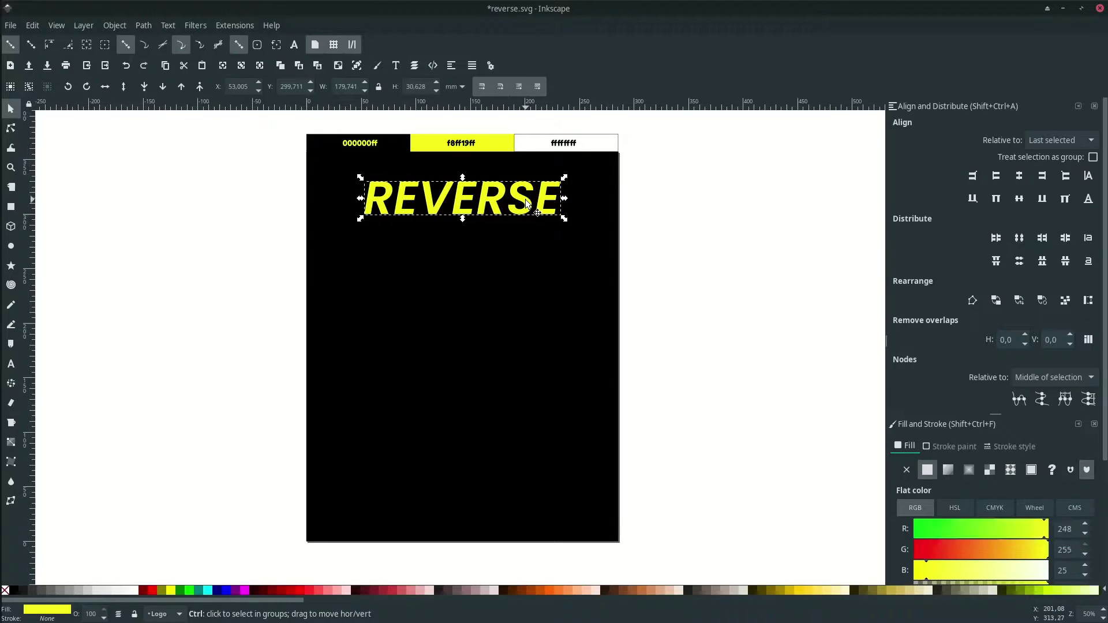
left_click_drag(526, 203, 526, 505)
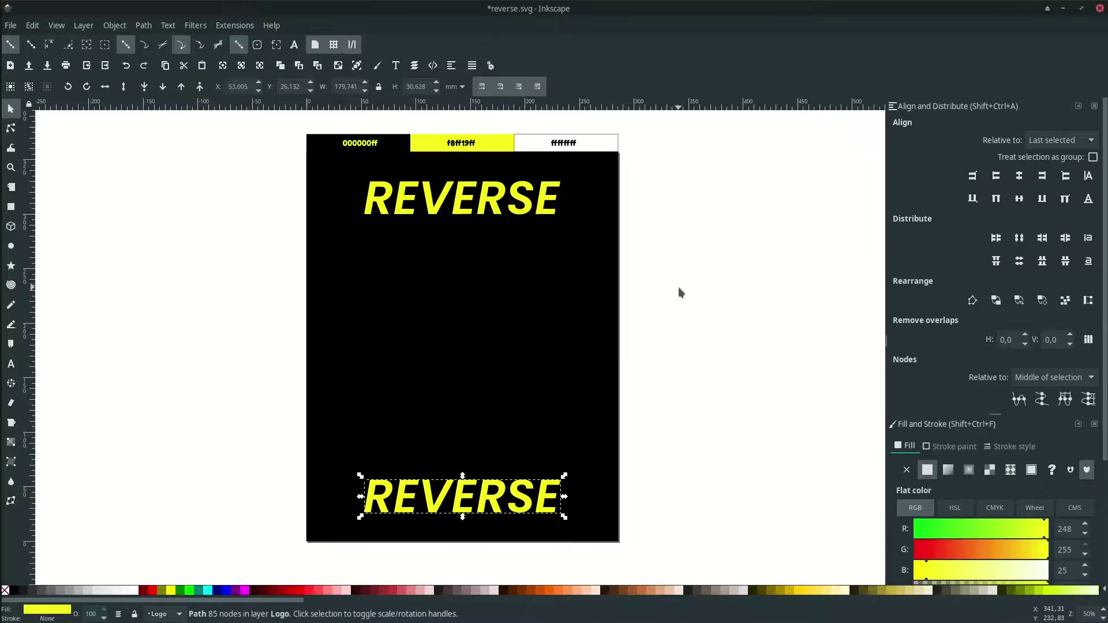
left_click(761, 356)
left_click(528, 205)
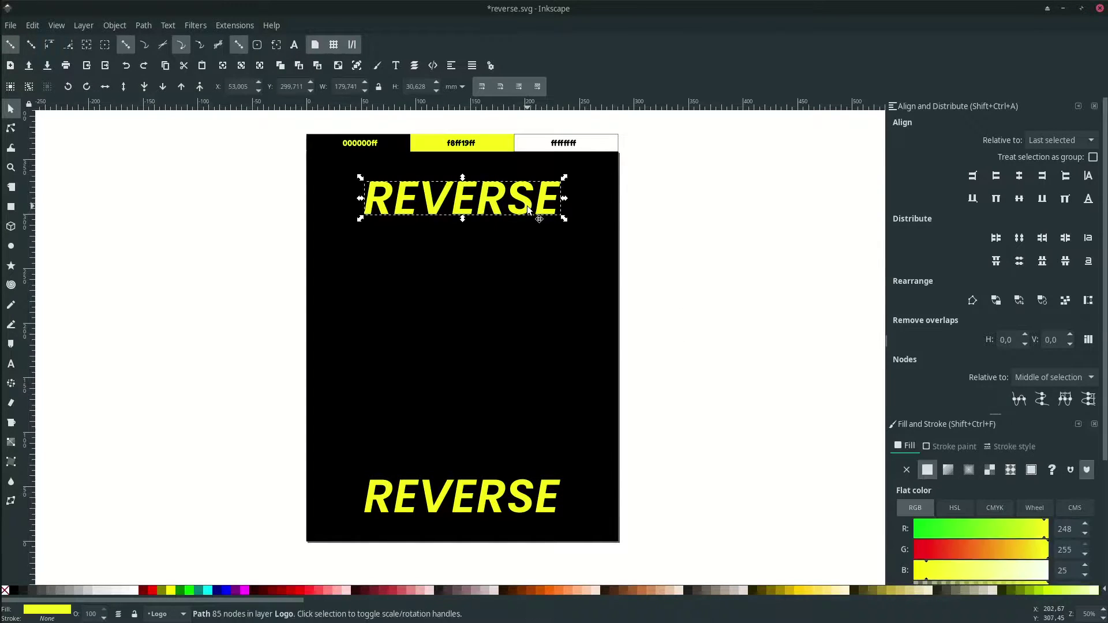
left_click(533, 492, "shift")
left_click(234, 25)
mouse_move(261, 145)
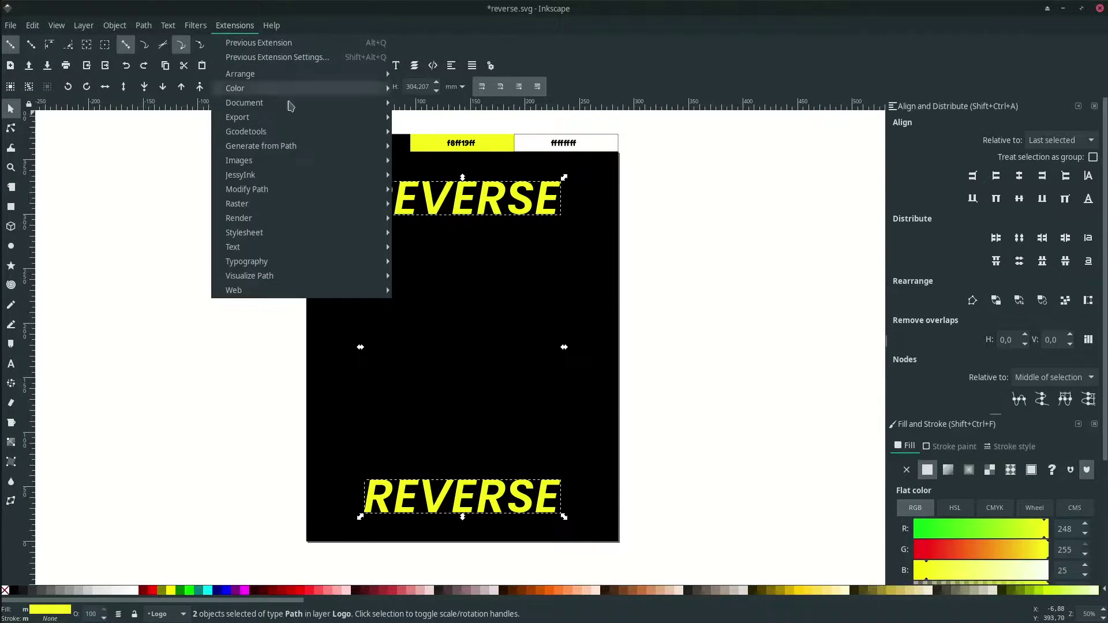
left_click(439, 174)
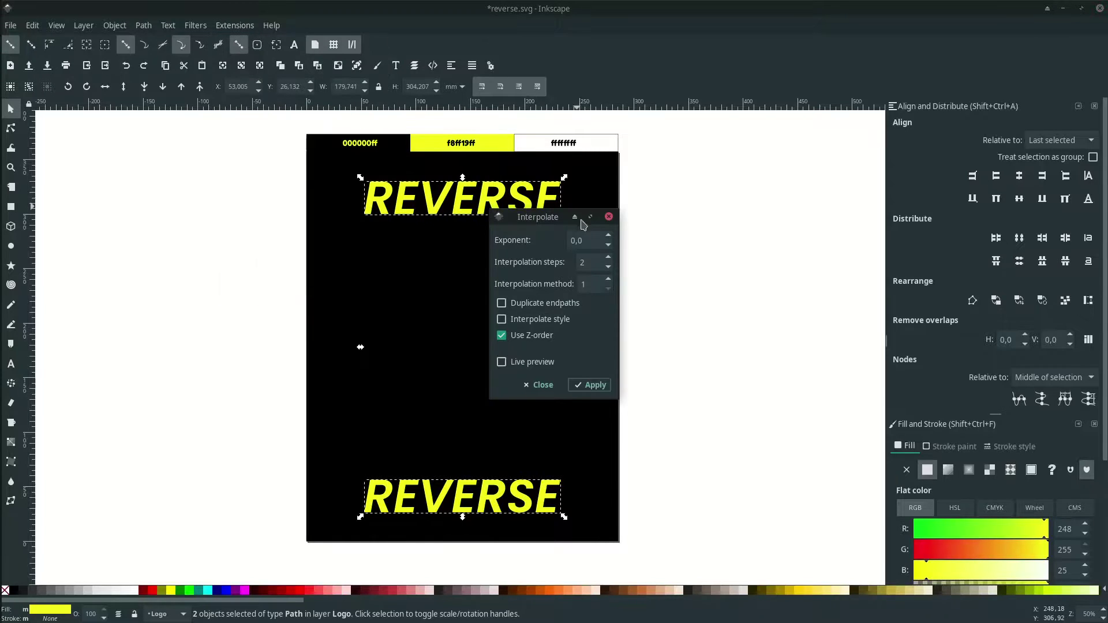
left_click_drag(551, 223, 726, 204)
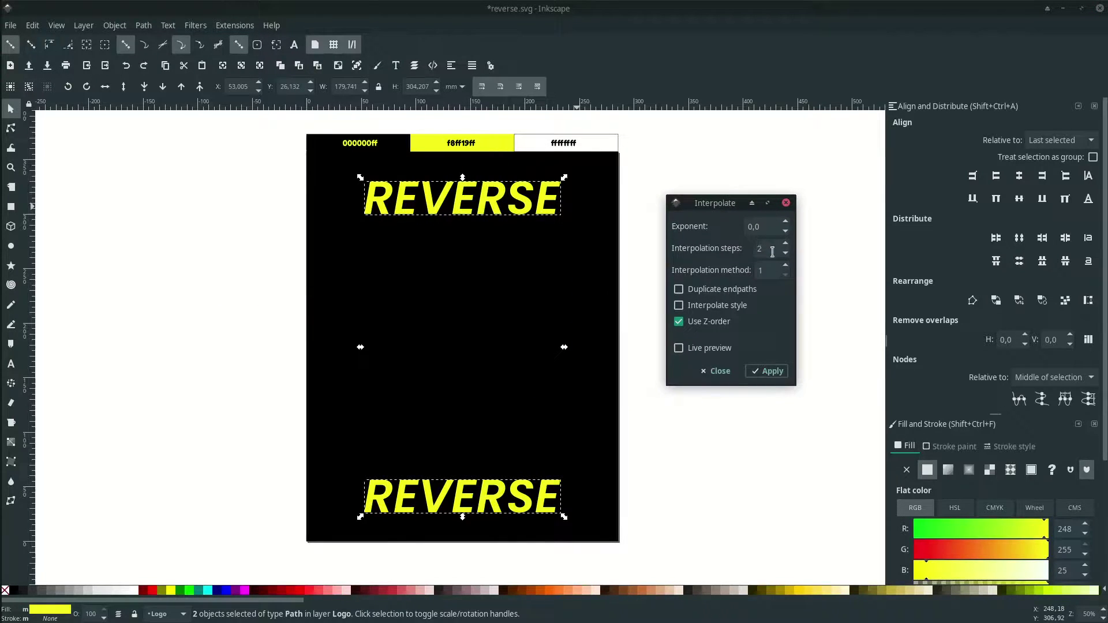
double_click(772, 252)
type("5")
left_click(680, 349)
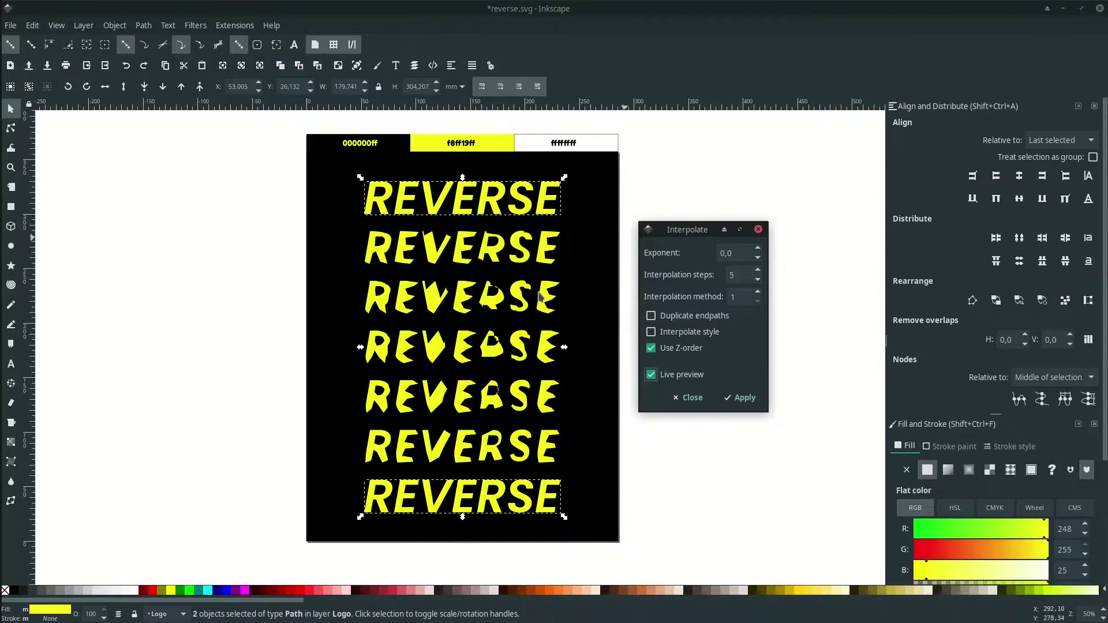
left_click(689, 398)
Step: Undo the bottom REVERSE copy and combine the top word's letters into one path
left_click(684, 390)
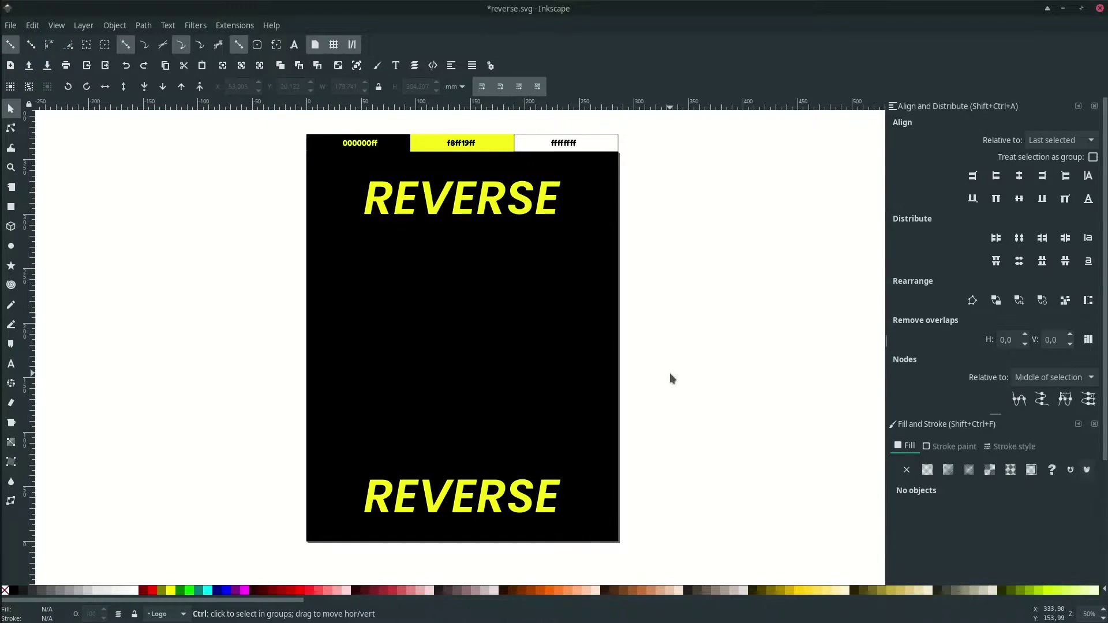
key("ctrl+z")
left_click(546, 206)
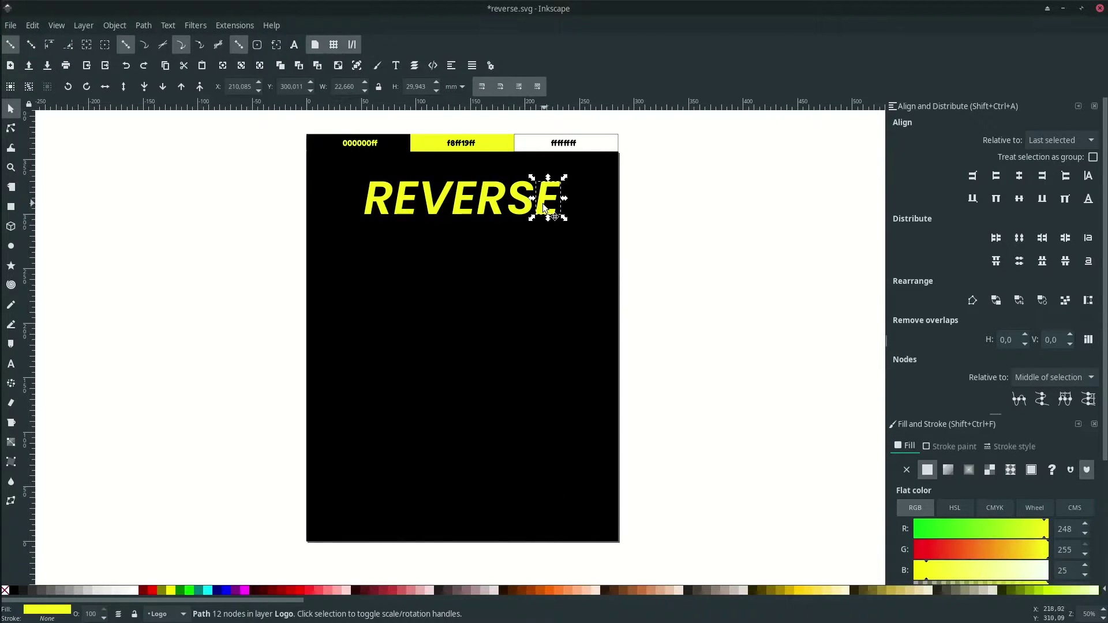
mouse_move(666, 254)
left_mouse_down()
mouse_move(679, 241)
mouse_move(272, 168)
left_mouse_up()
left_click(143, 24)
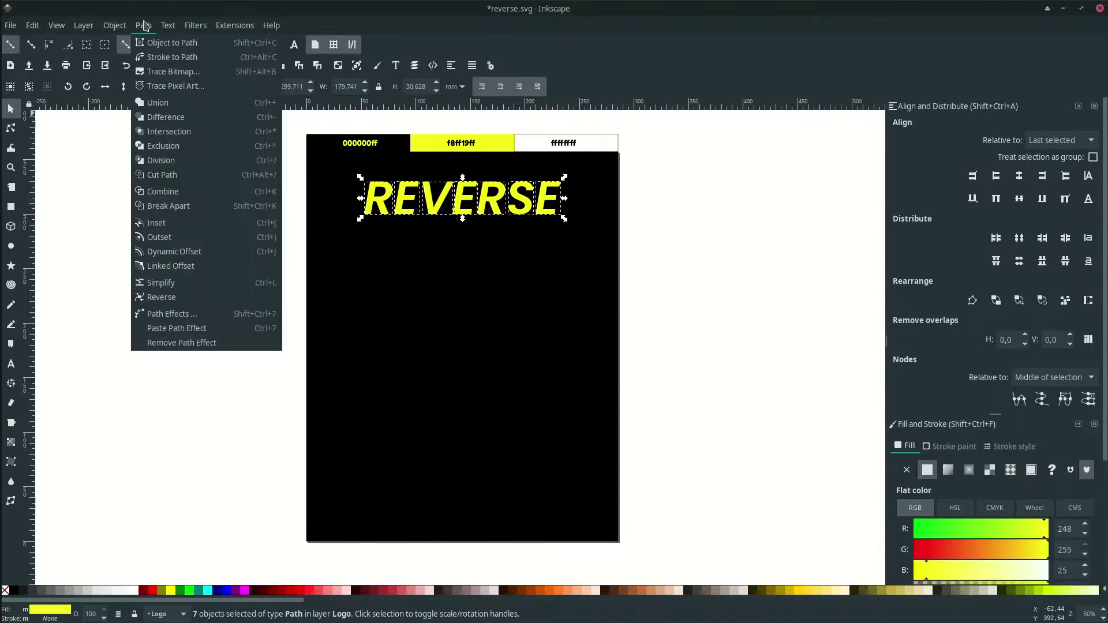
left_click(200, 192)
Step: Place a vertically aligned copy of REVERSE at the page bottom and select both copies
left_click(726, 202)
left_click(521, 202)
key("ctrl")
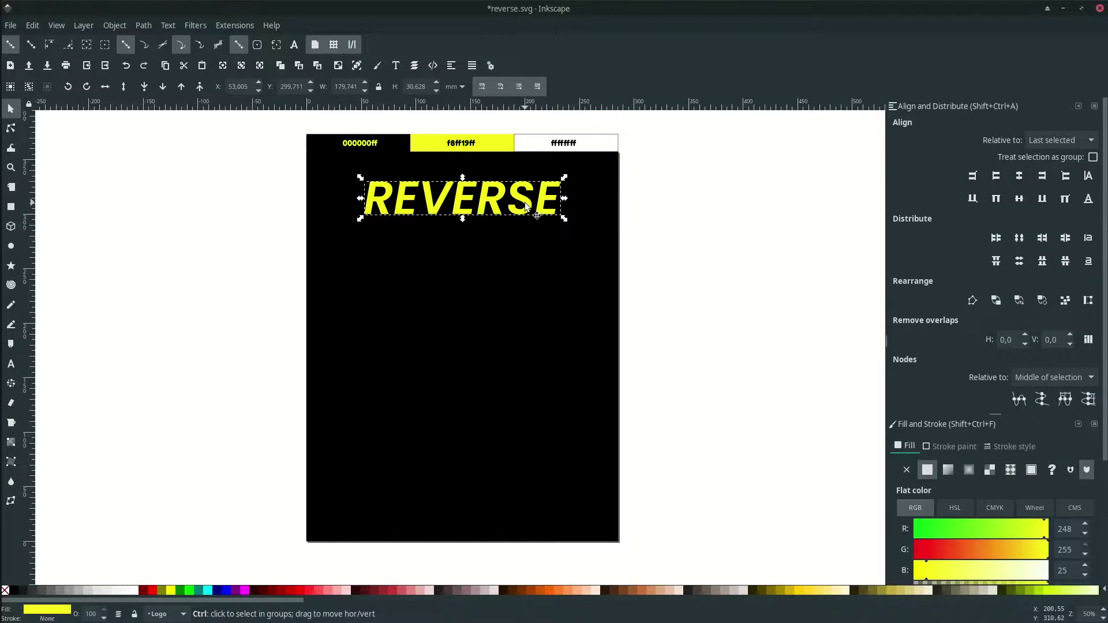
left_click_drag(526, 206, 511, 504)
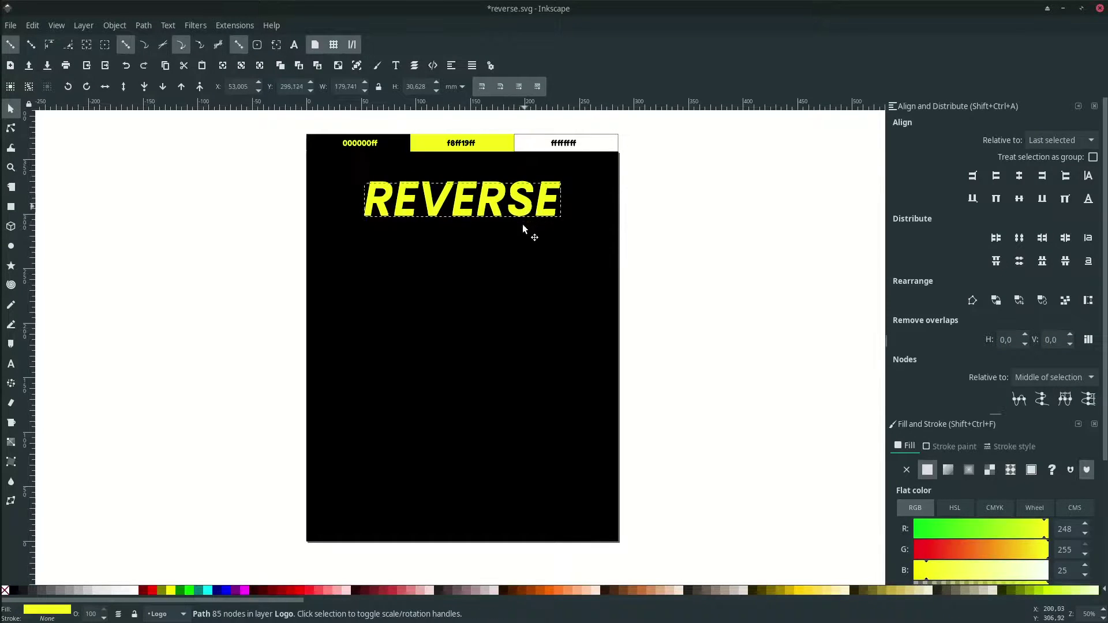
left_click(552, 229)
left_click(546, 202)
left_click(521, 494, "shift")
Step: Interpolate five REVERSE steps between the top and bottom copies and apply
left_click(234, 25)
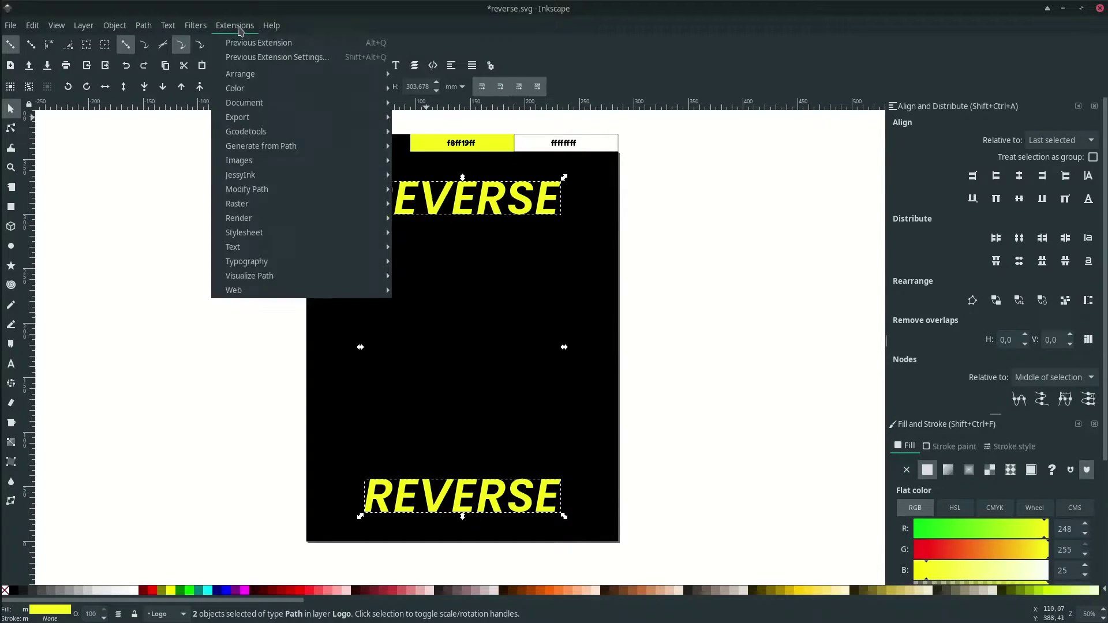
mouse_move(261, 146)
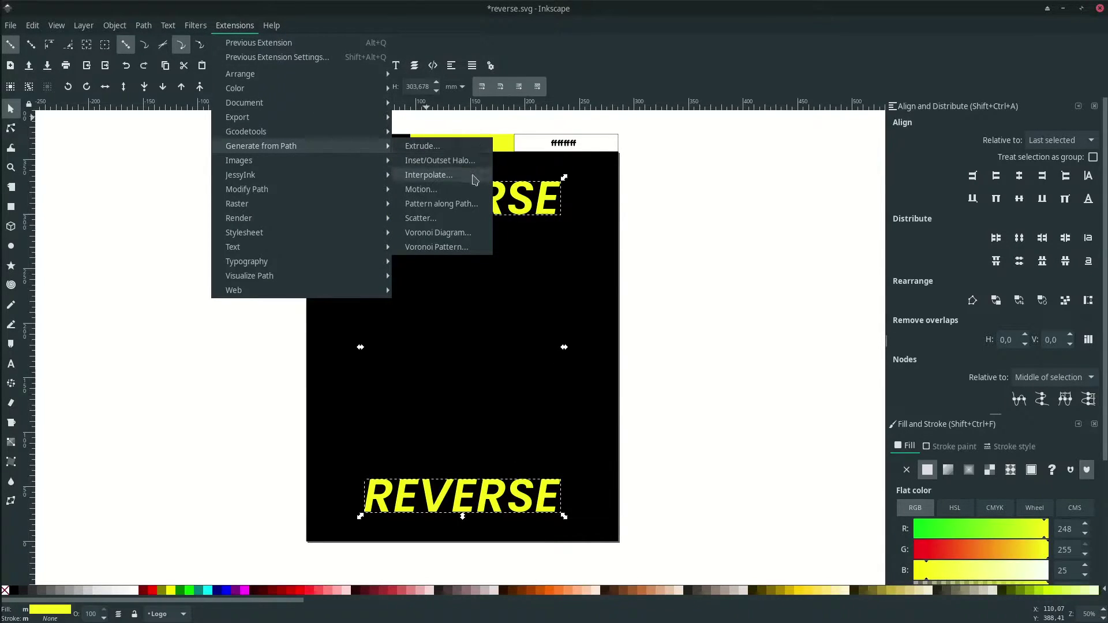
left_click(472, 177)
left_click_drag(524, 218, 761, 198)
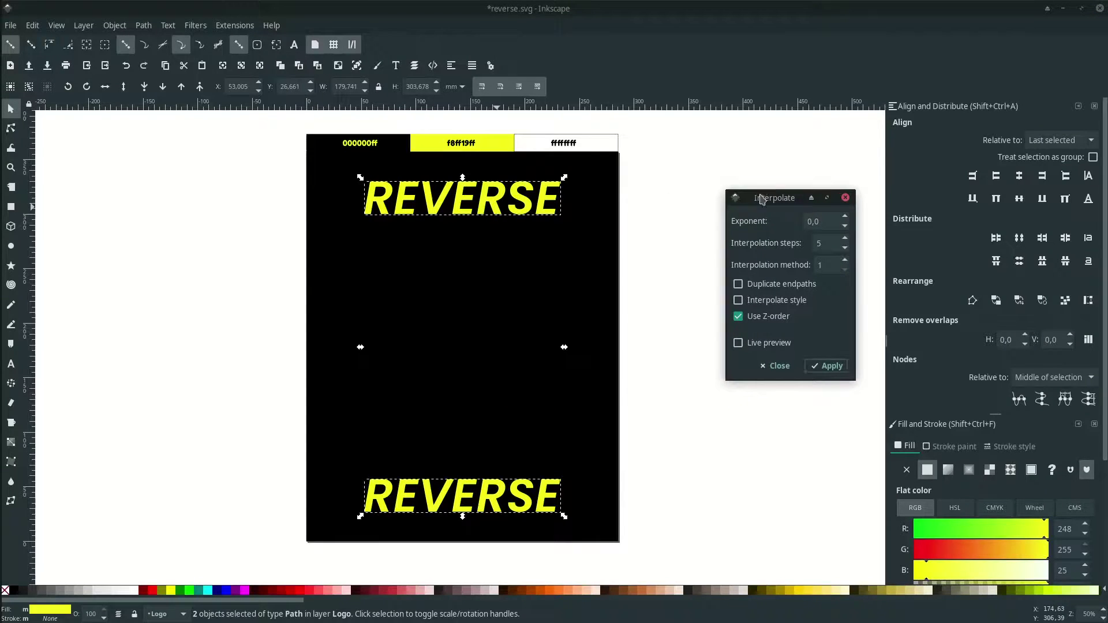
left_click(739, 343)
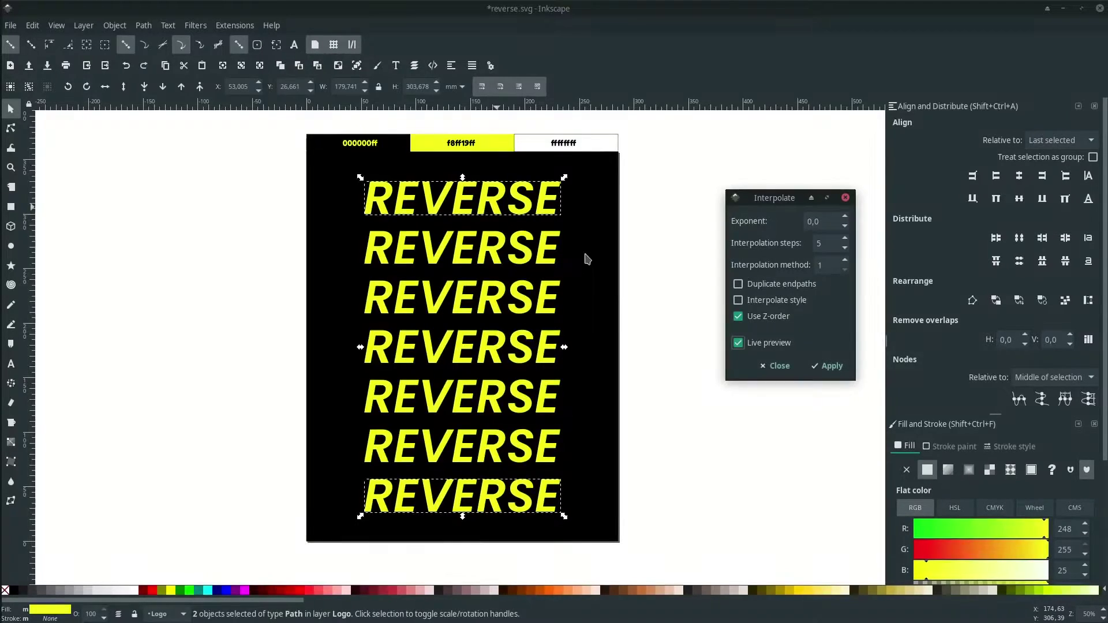
left_click(806, 368)
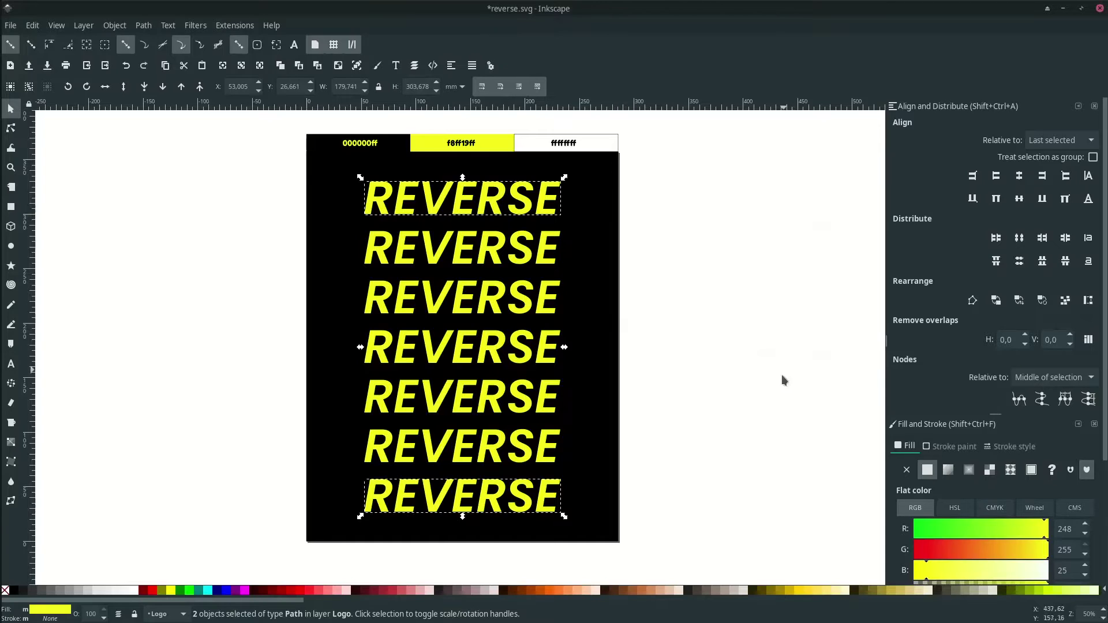
Step: Select all REVERSE rows except the middle fourth one with the Node tool
key("Escape")
left_click(568, 235)
key("Escape")
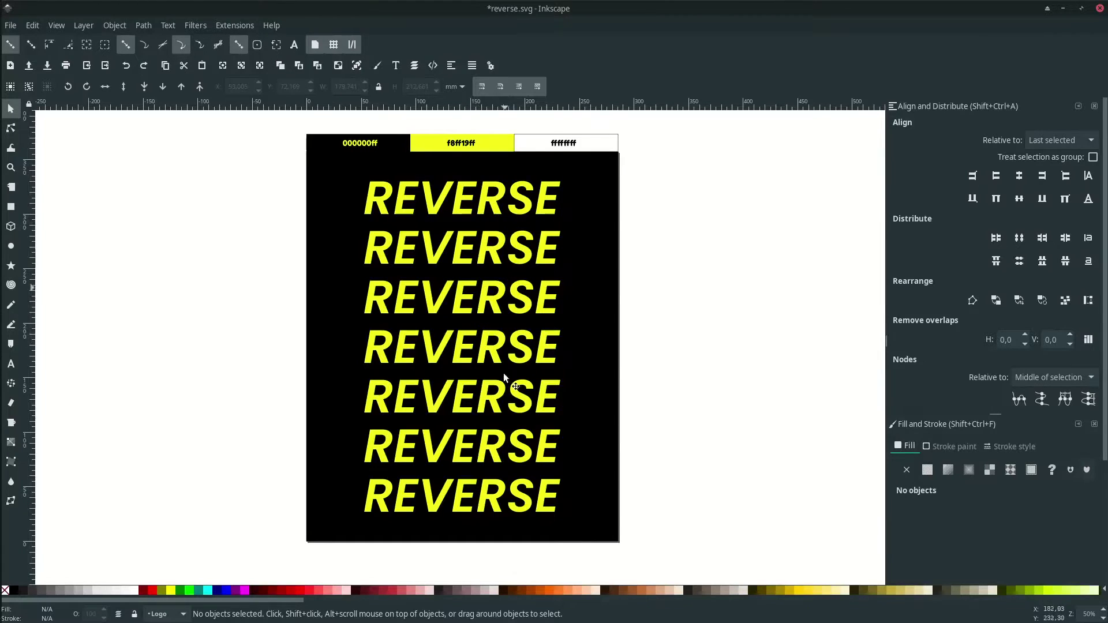
scroll(658, 254, "down", 1)
scroll(658, 254, "right", 1)
key("n")
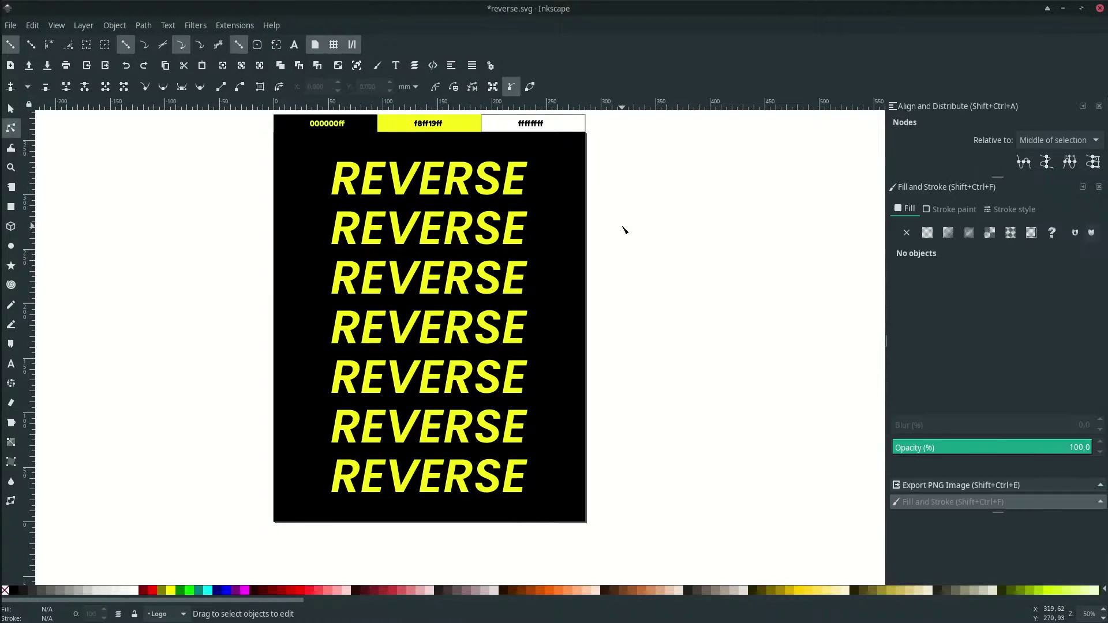
left_click(412, 181)
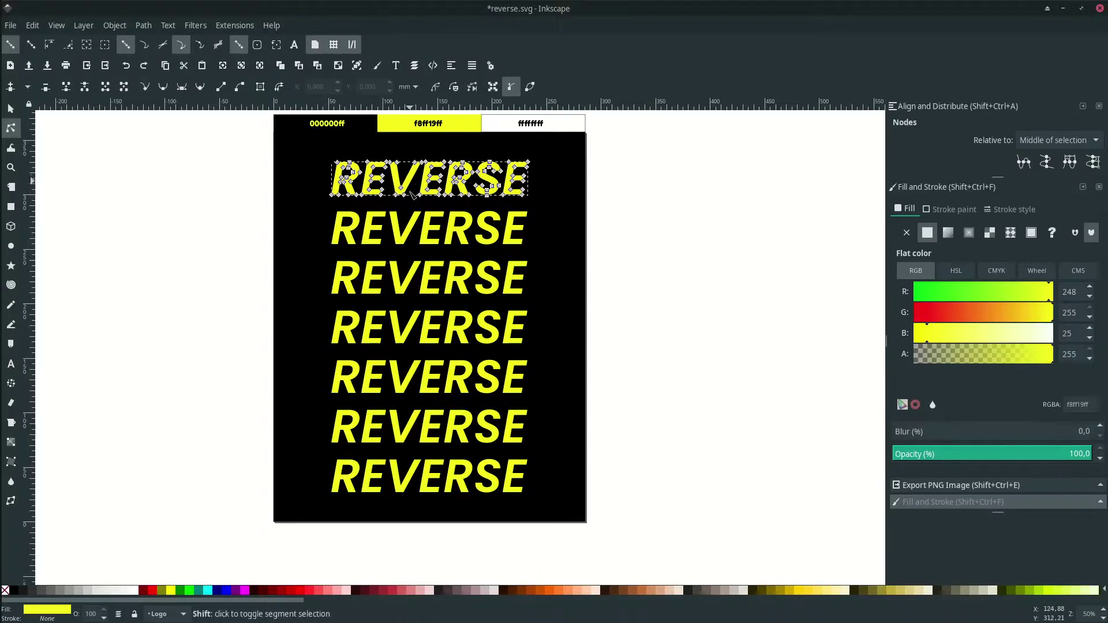
left_click(417, 228, "shift")
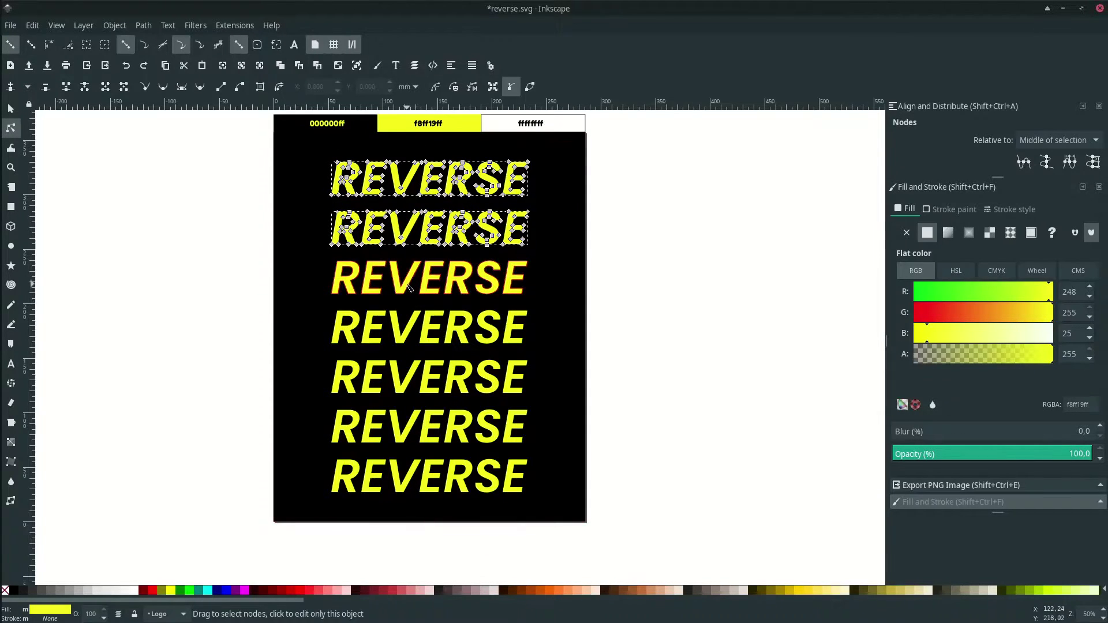
left_click(409, 284, "shift")
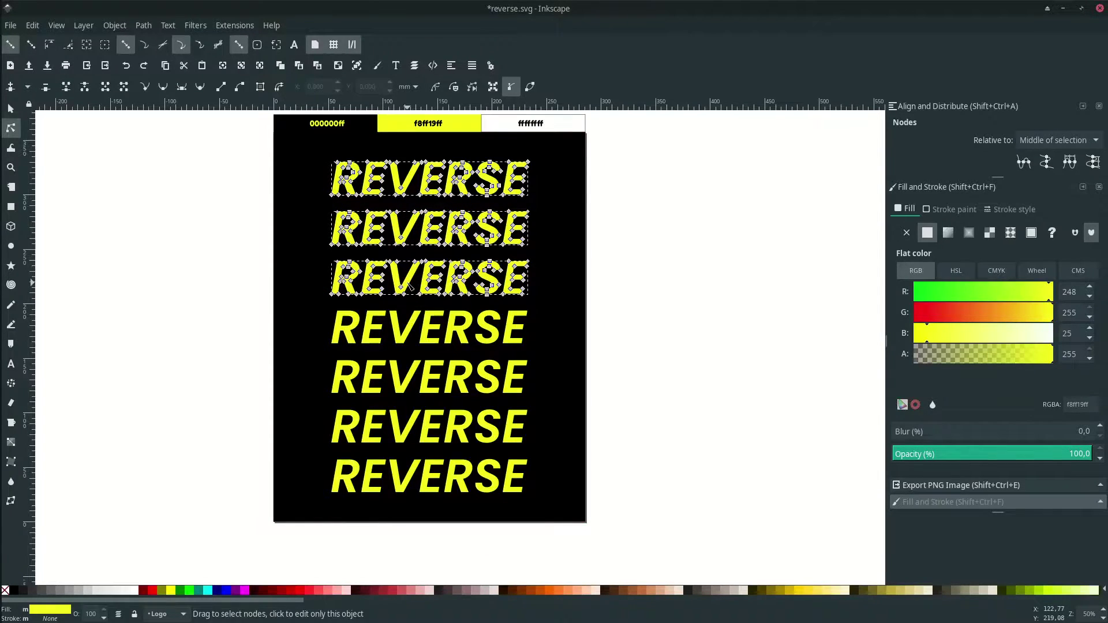
left_click(403, 387, "shift")
left_click(399, 433, "shift")
left_click(396, 491, "shift")
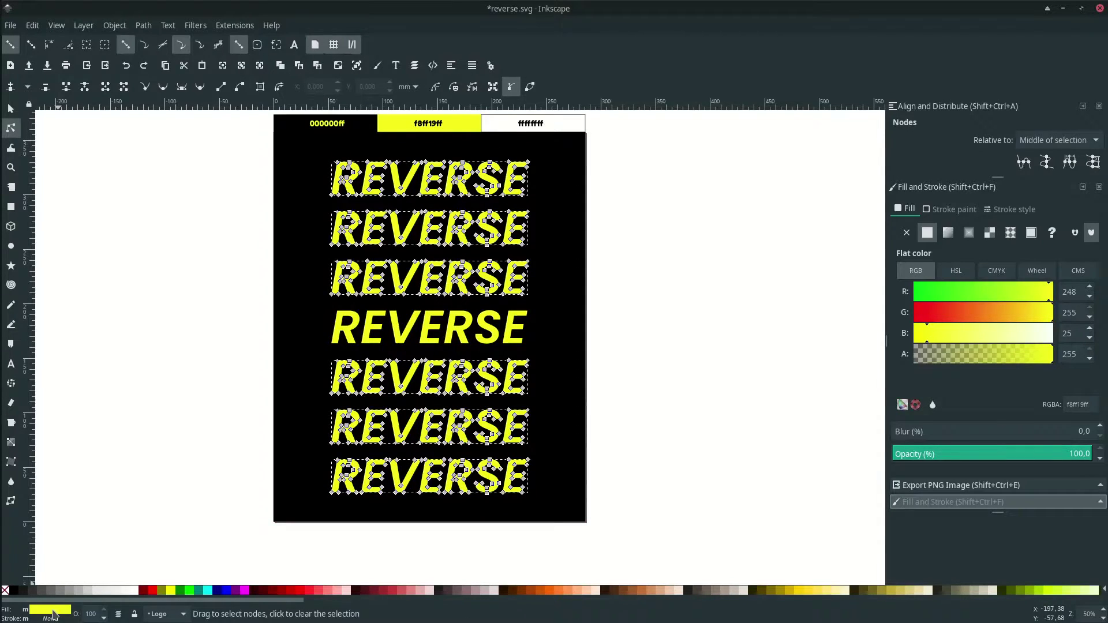
Step: Swap fill and stroke on the selected rows and set stroke width to 3
right_click(53, 614)
left_click(106, 560)
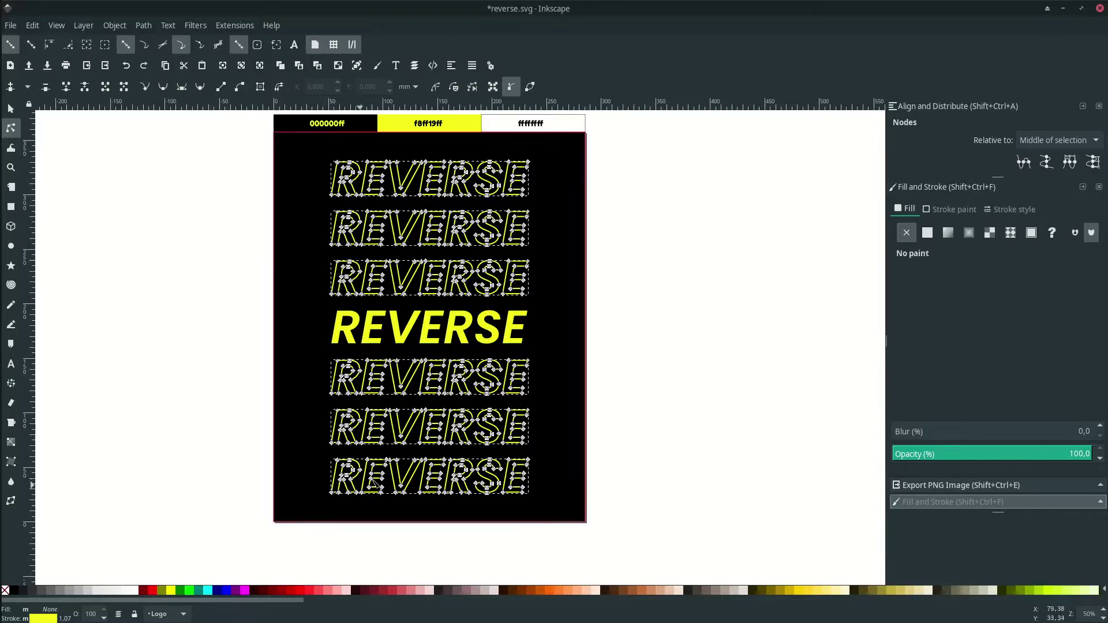
left_click(1015, 210)
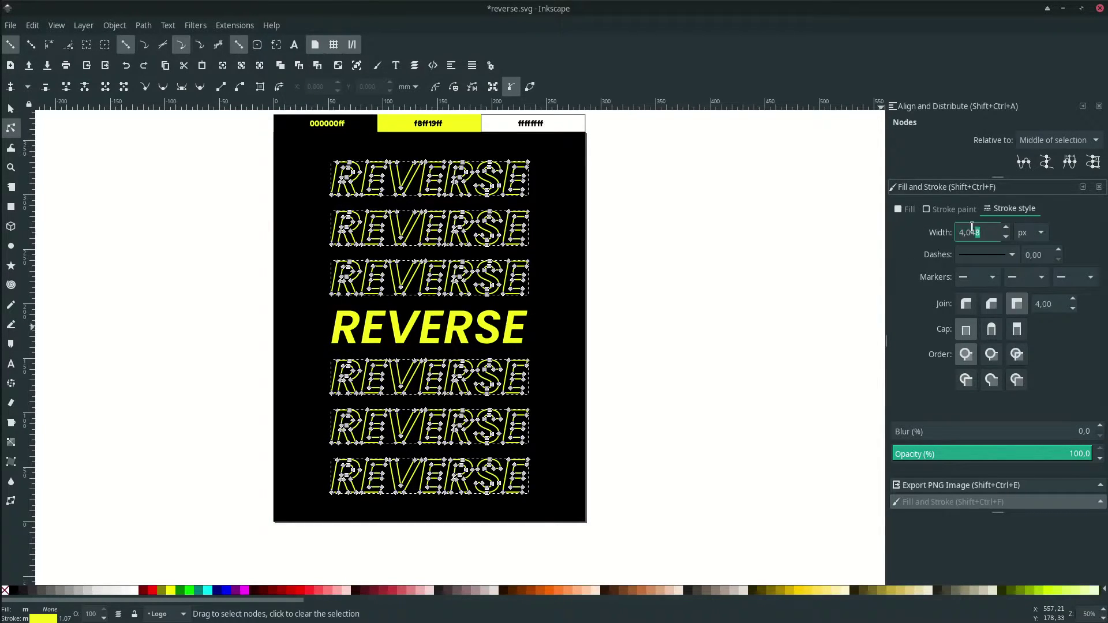
type("3")
key("Return")
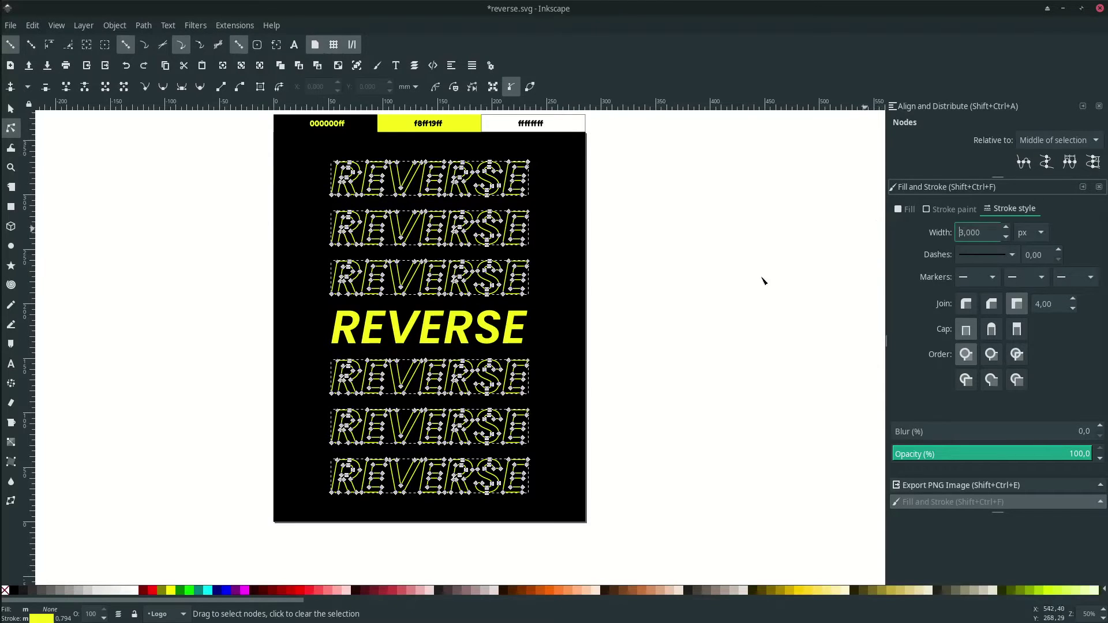
Step: Group all seven REVERSE words together
left_click(740, 278)
key("s")
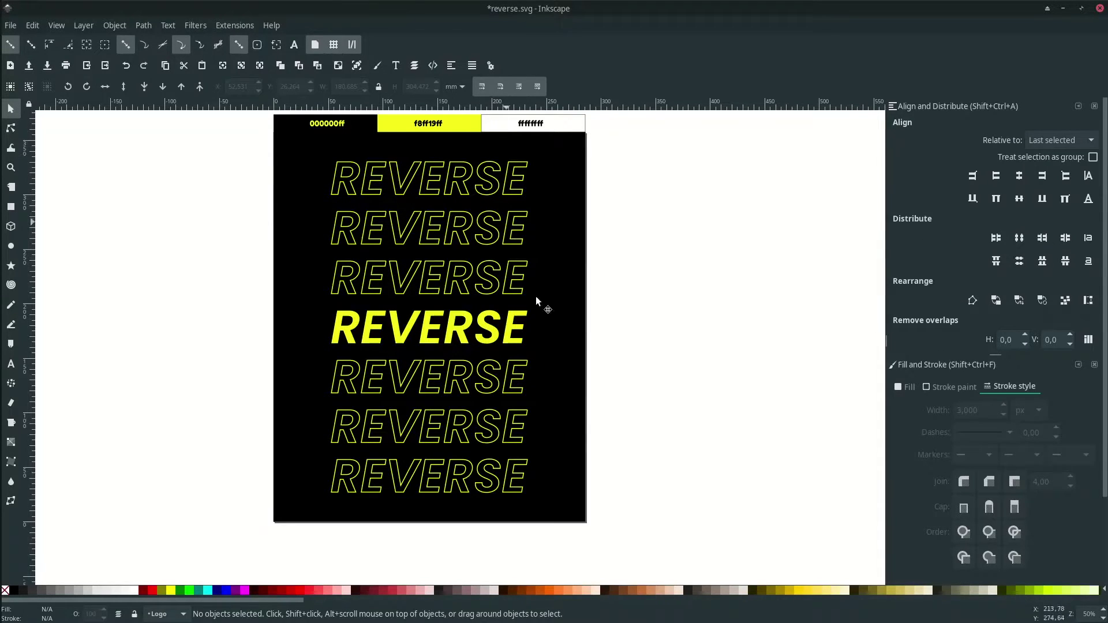
left_click_drag(613, 518, 218, 138)
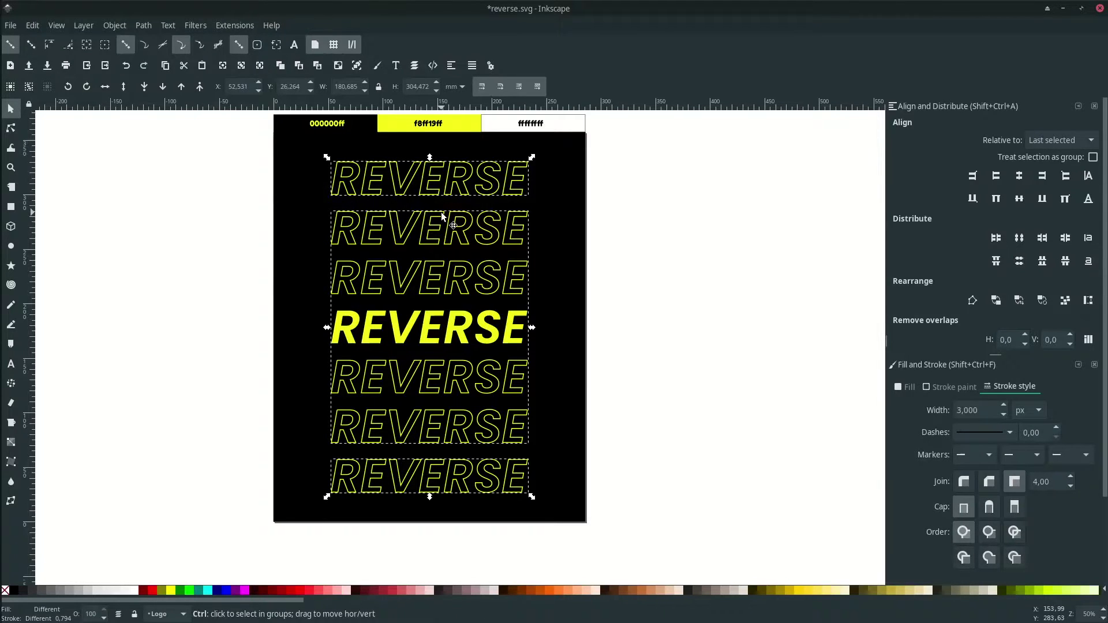
key("ctrl+g")
Step: Save the poster with Ctrl+S
left_click(667, 241)
key("ctrl+s")
scroll(577, 347, "down", 1)
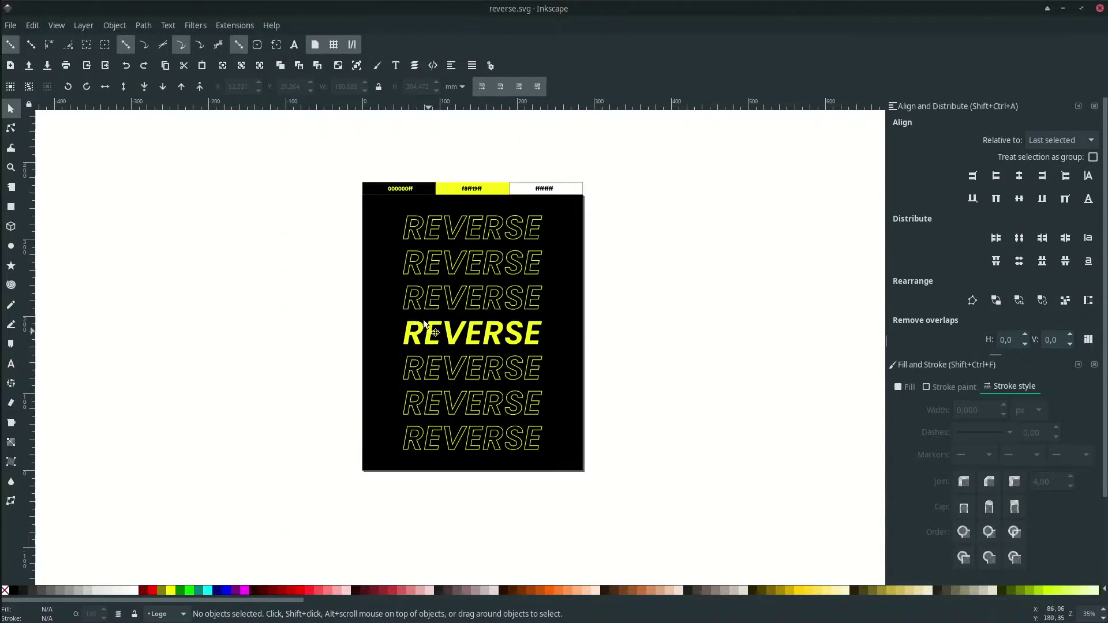
scroll(418, 461, "up", 1)
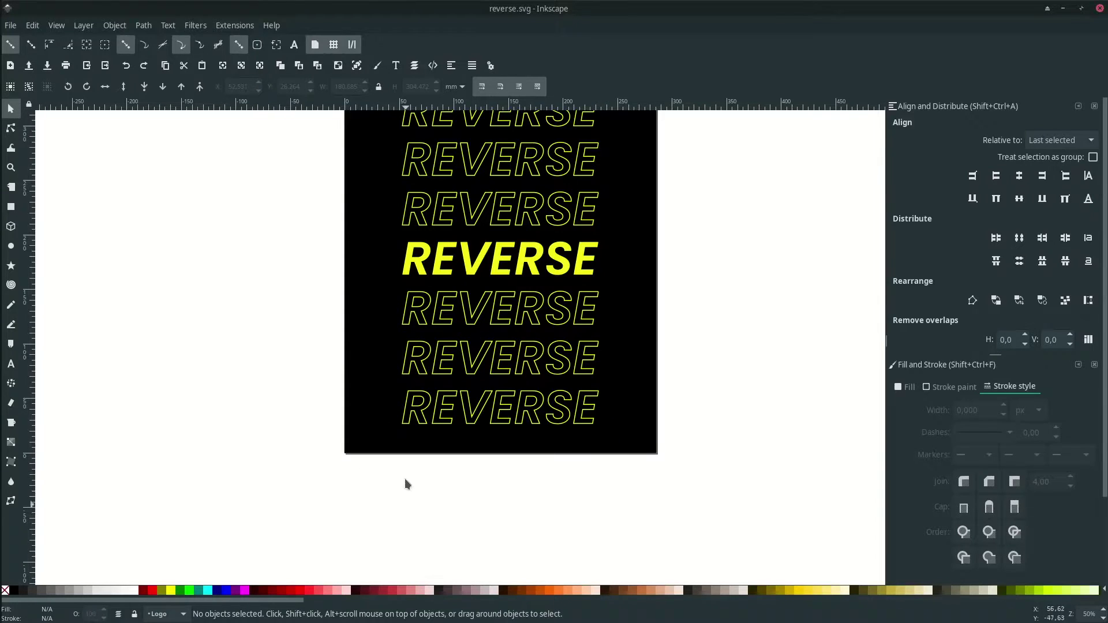
scroll(399, 492, "down", 1)
scroll(399, 439, "up", 1)
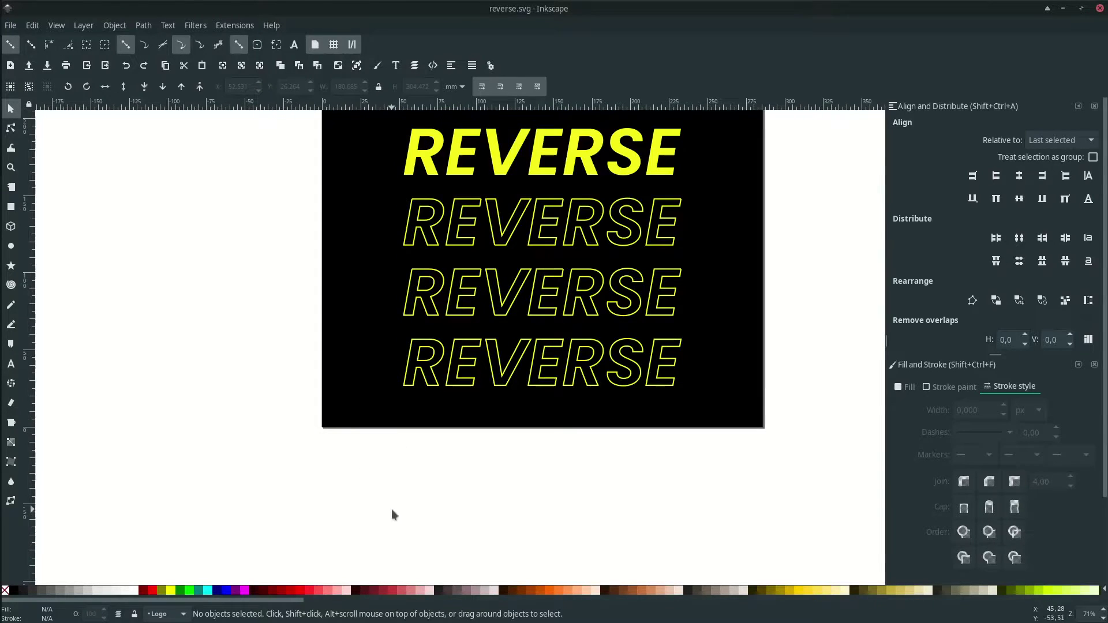
Step: Create a text line of repeated 'Reverse' words below the poster
key("t")
left_click(382, 468)
type("Reverse  Reverse")
key("ctrl+a")
key("ctrl+c")
key("ctrl+v")
key("ctrl+v")
key("ctrl+v")
key("ctrl+v")
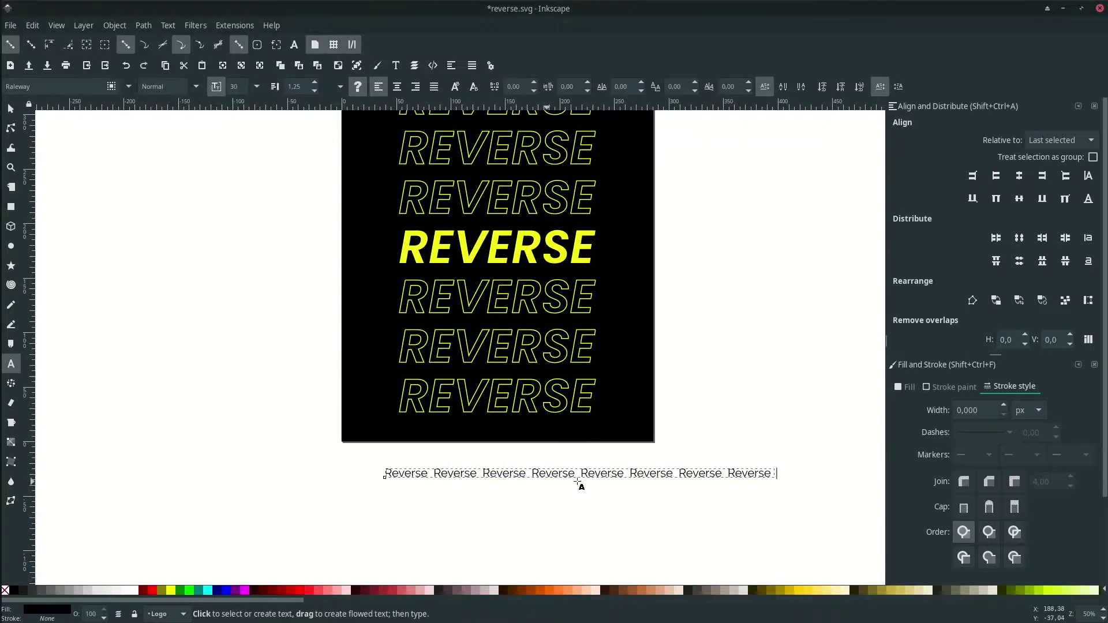
key("ctrl+v")
key("ctrl+v")
key("Escape")
key("s")
left_click_drag(658, 479, 470, 465)
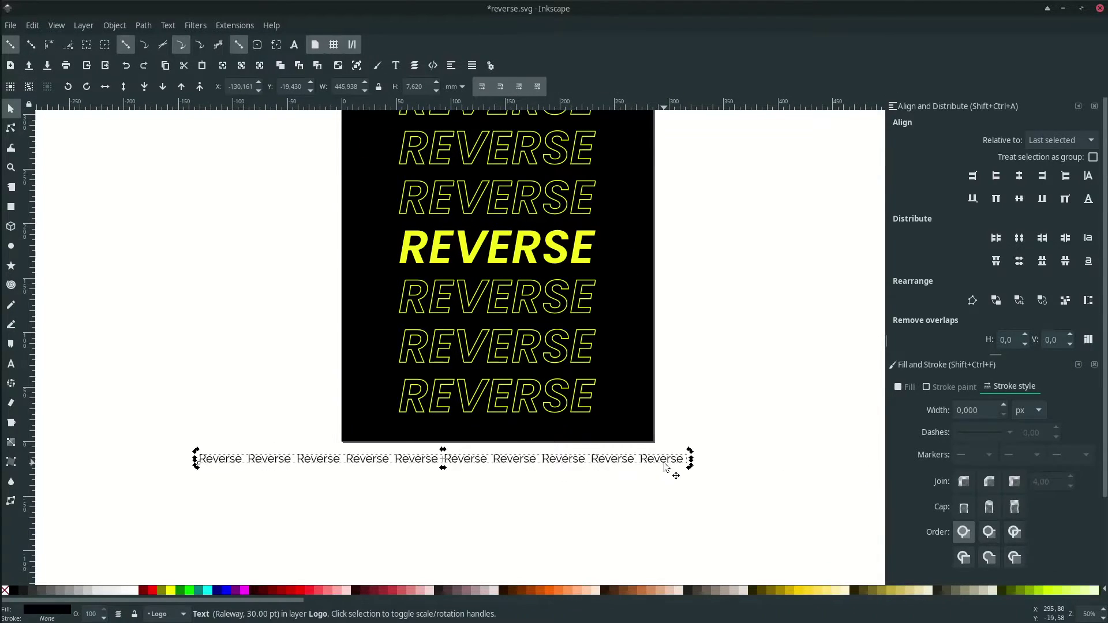
Step: Rotate the Reverse line 90° to vertical and move it to the poster's left edge
left_click(666, 468)
left_click(667, 467)
left_click(668, 467)
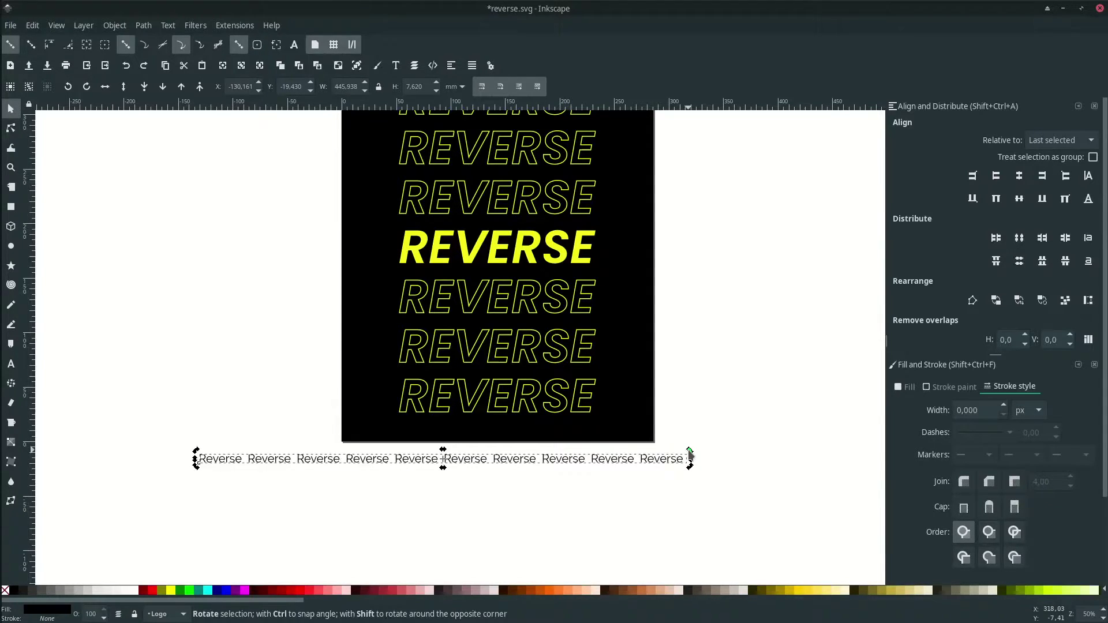
left_click_drag(690, 455, 442, 362)
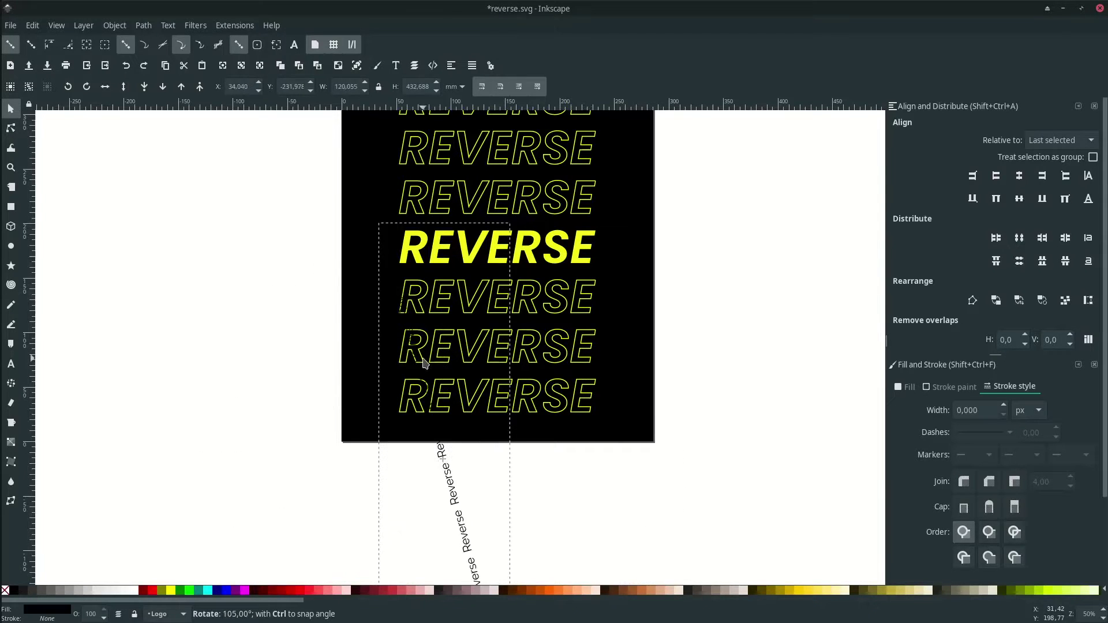
left_click_drag(440, 458, 373, 235)
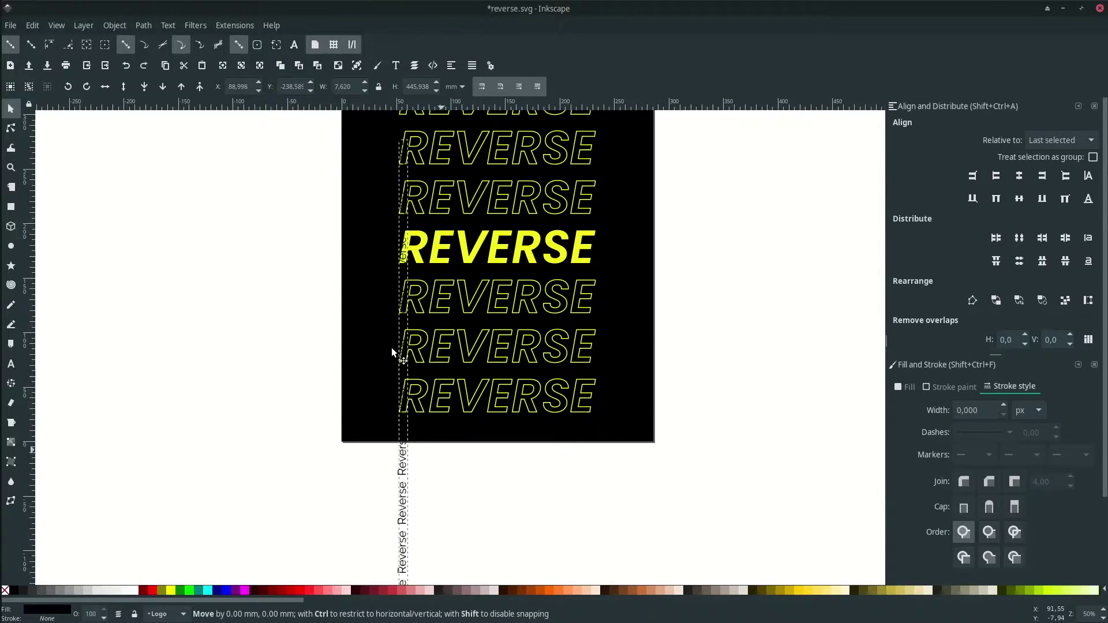
scroll(387, 328, "up", 1)
scroll(401, 298, "up", 2)
scroll(428, 385, "down", 1)
Step: Fill the vertical Reverse text with the poster's yellow using the Dropper
key("d")
left_click(439, 345)
scroll(400, 317, "up", 1)
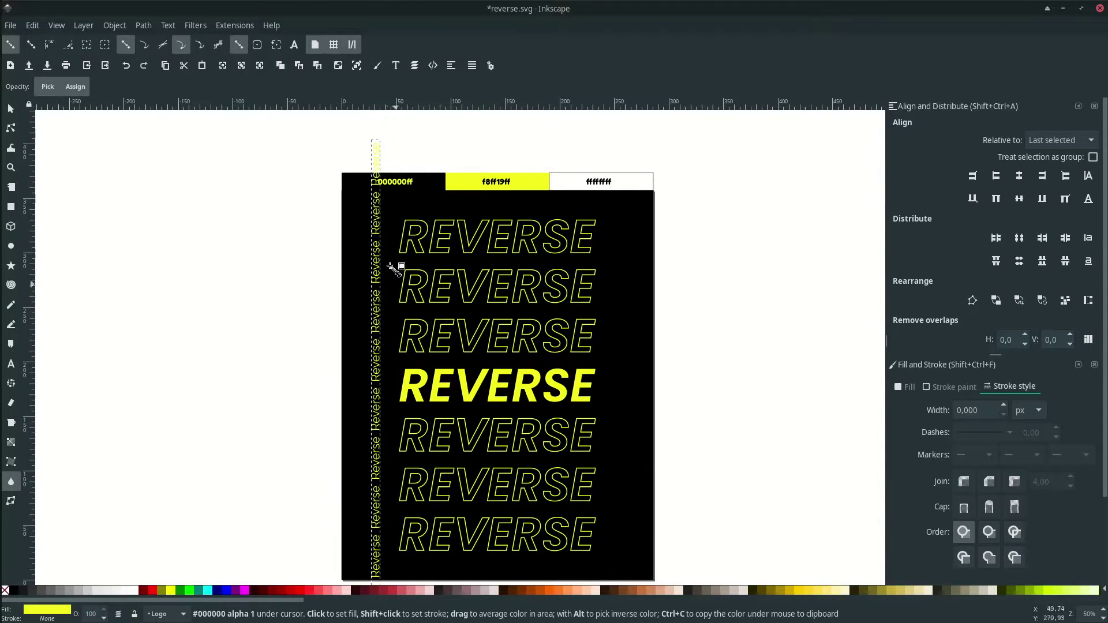
key("s")
Step: Delete the excess words at the top of the vertical text
key("t")
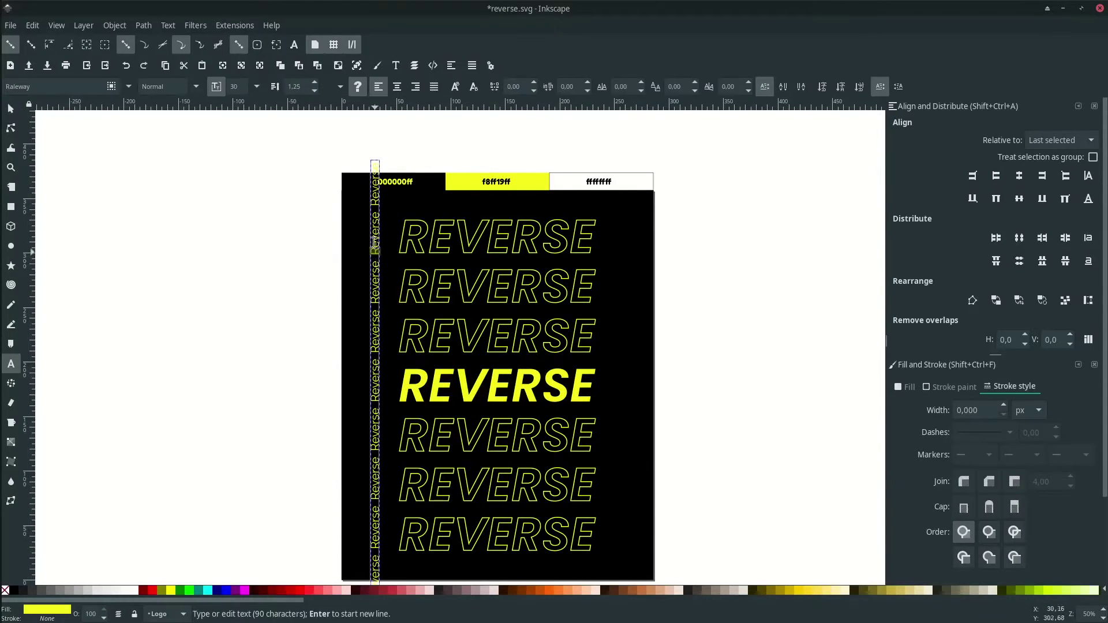
left_click_drag(375, 254, 377, 153)
scroll(376, 145, "up", 1, "ctrl")
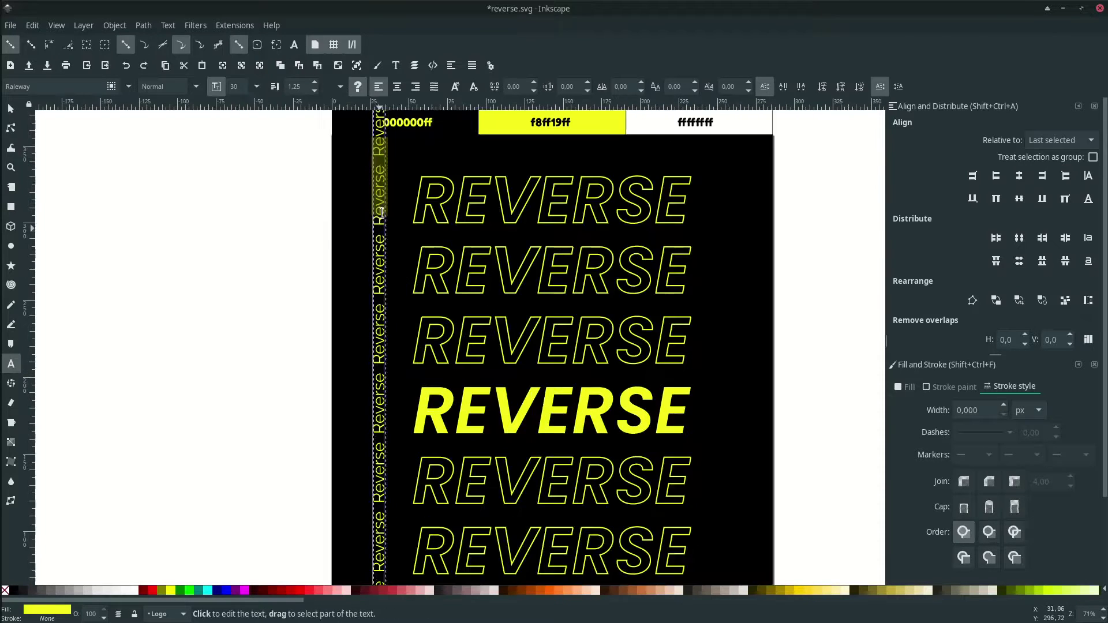
left_click_drag(380, 228, 372, 180)
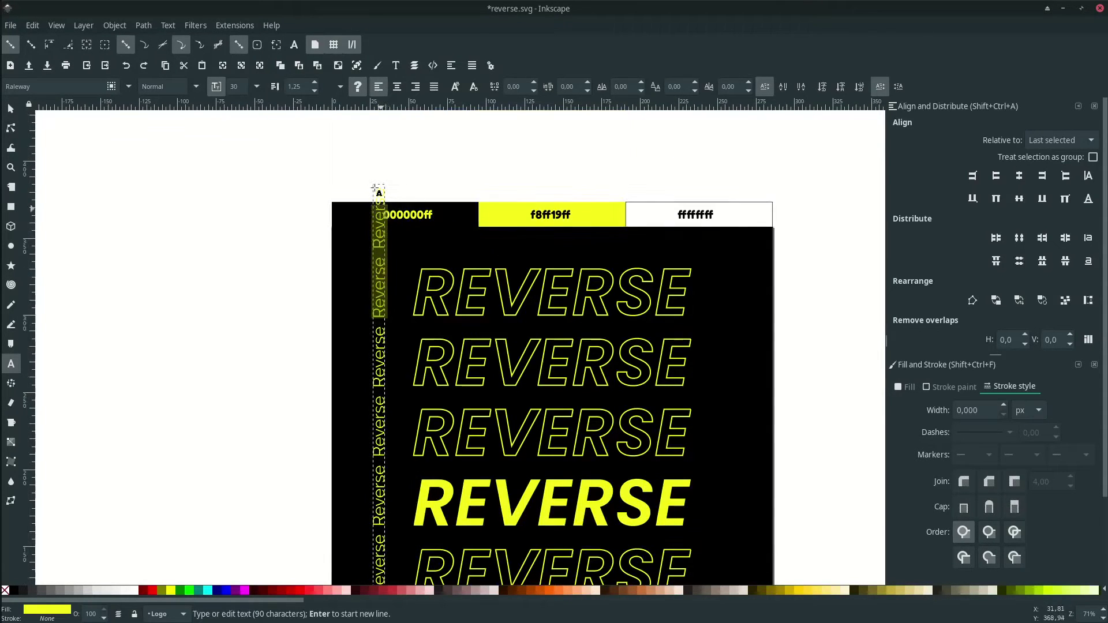
key("Delete")
scroll(386, 274, "down", 1, "ctrl")
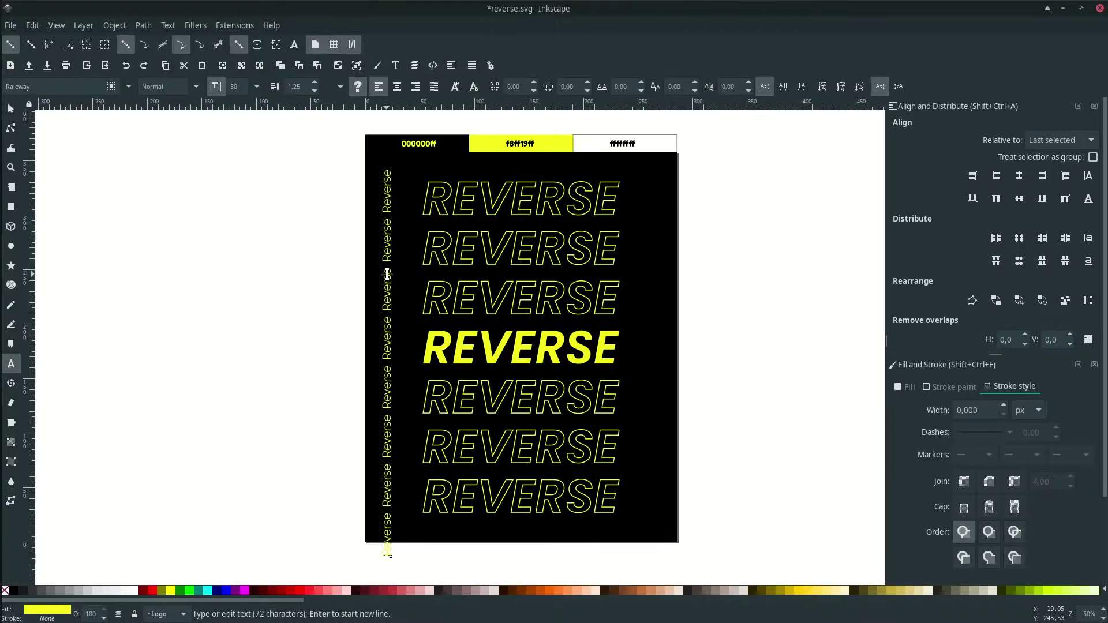
Step: Set the whole vertical text to Poppins Semi-Bold
key("ctrl+a")
left_click(41, 86)
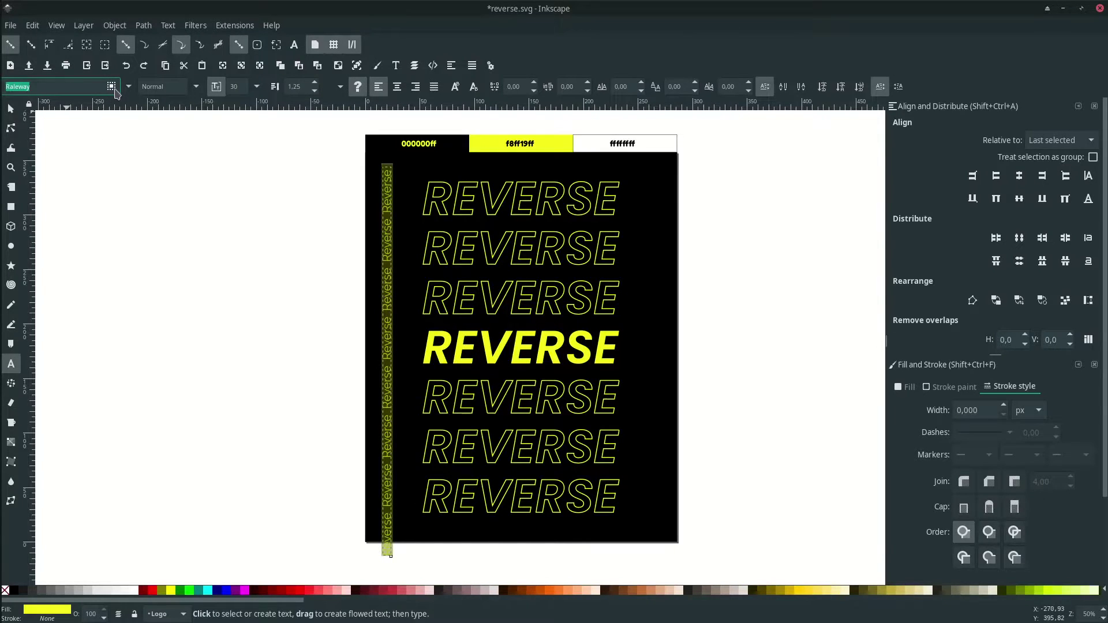
type("Pop")
key("Return")
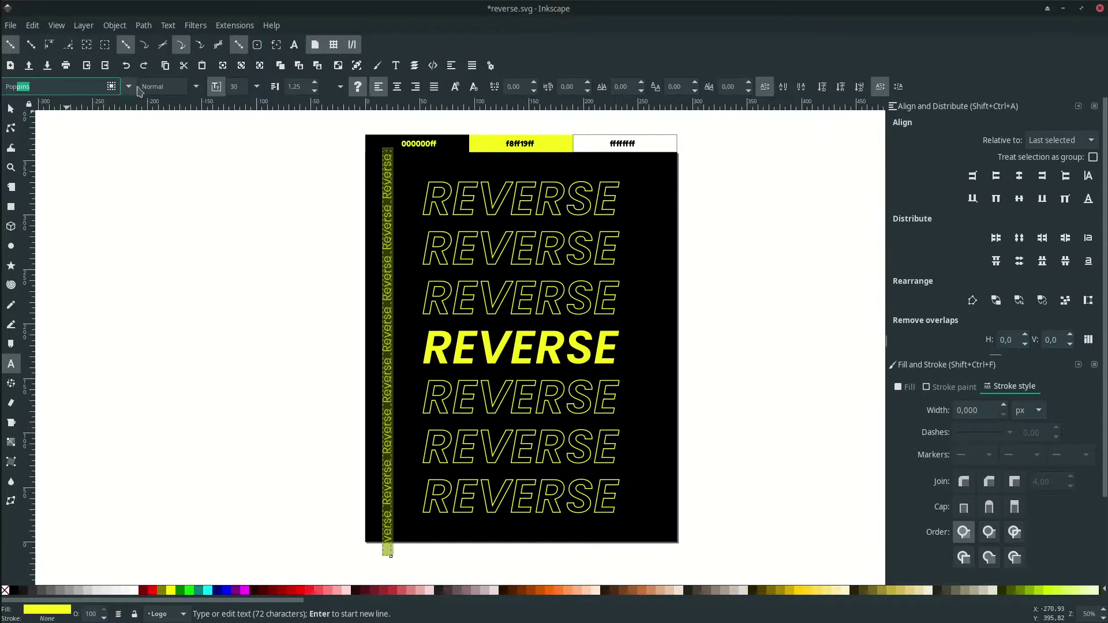
left_click(196, 87)
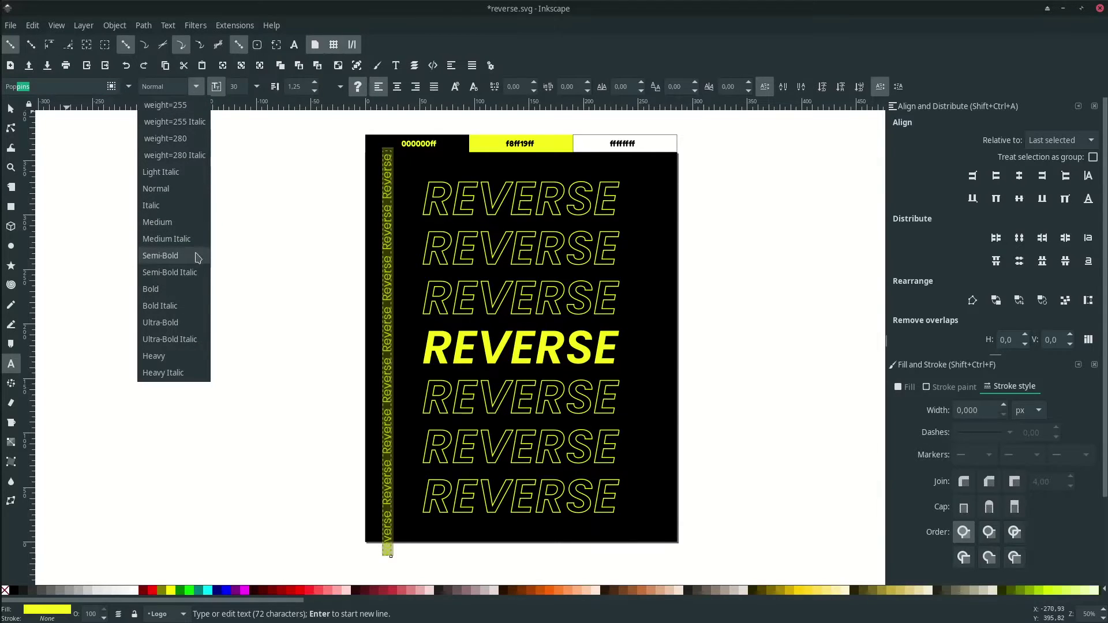
left_click(198, 255)
scroll(390, 187, "up", 1)
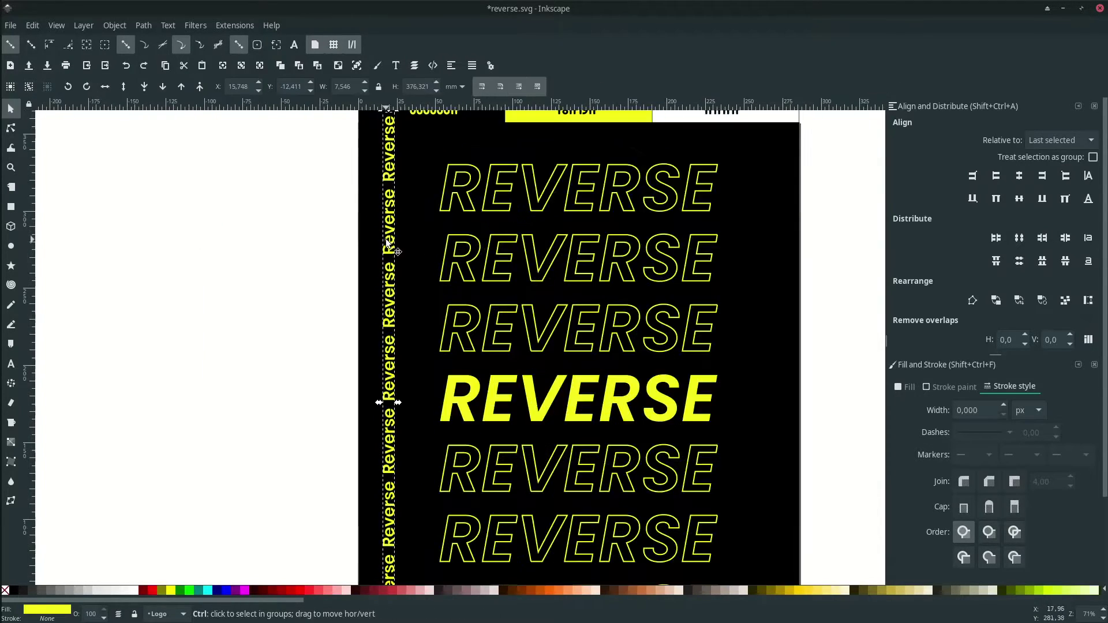
Step: Shrink the vertical text to fit the poster's left edge
key("F1")
scroll(389, 230, "up", 1)
left_click_drag(401, 130, 403, 186)
scroll(427, 207, "down", 2)
scroll(440, 289, "down", 1)
key("Tab")
left_click(408, 494)
scroll(398, 462, "up", 1)
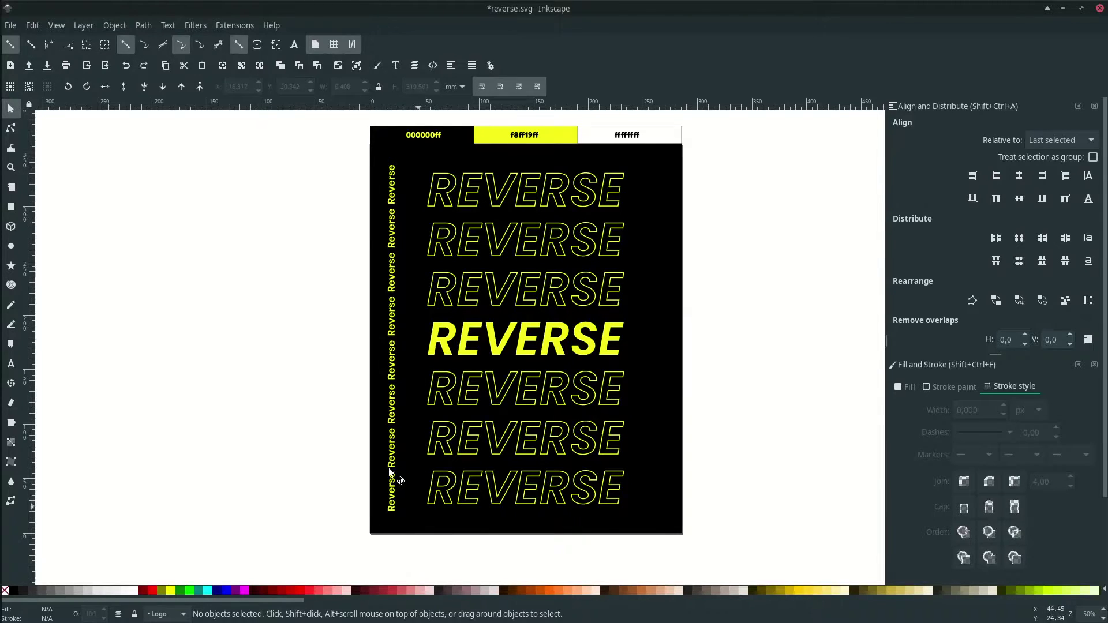
Step: Give one Reverse word a white fill, then swap fill and stroke to make it hollow
scroll(383, 463, "up", 2)
key("t")
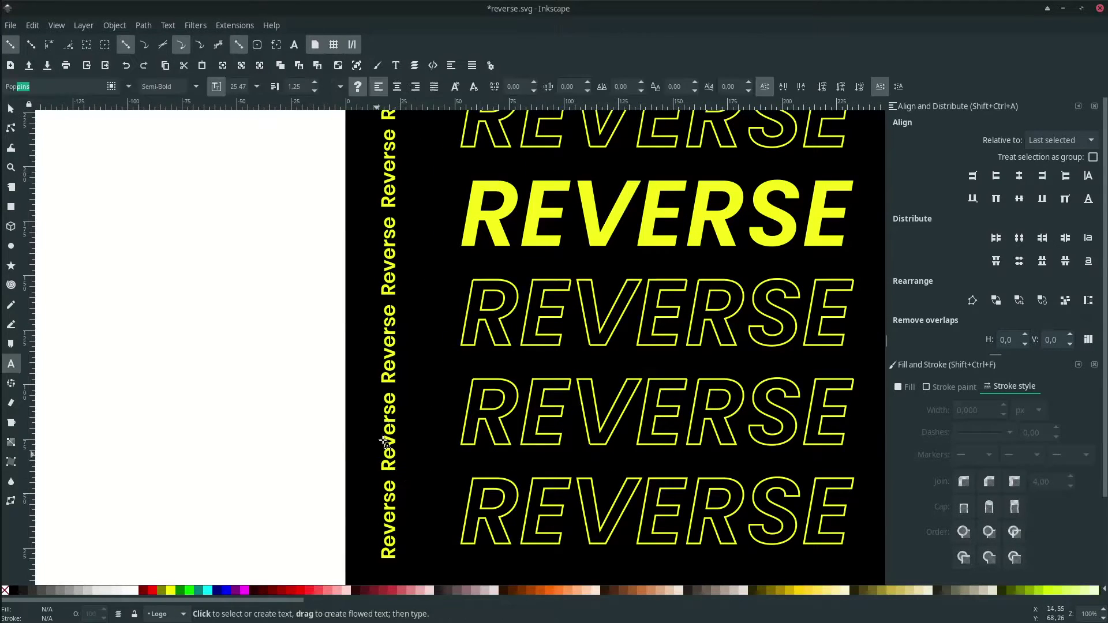
scroll(387, 427, "up", 1)
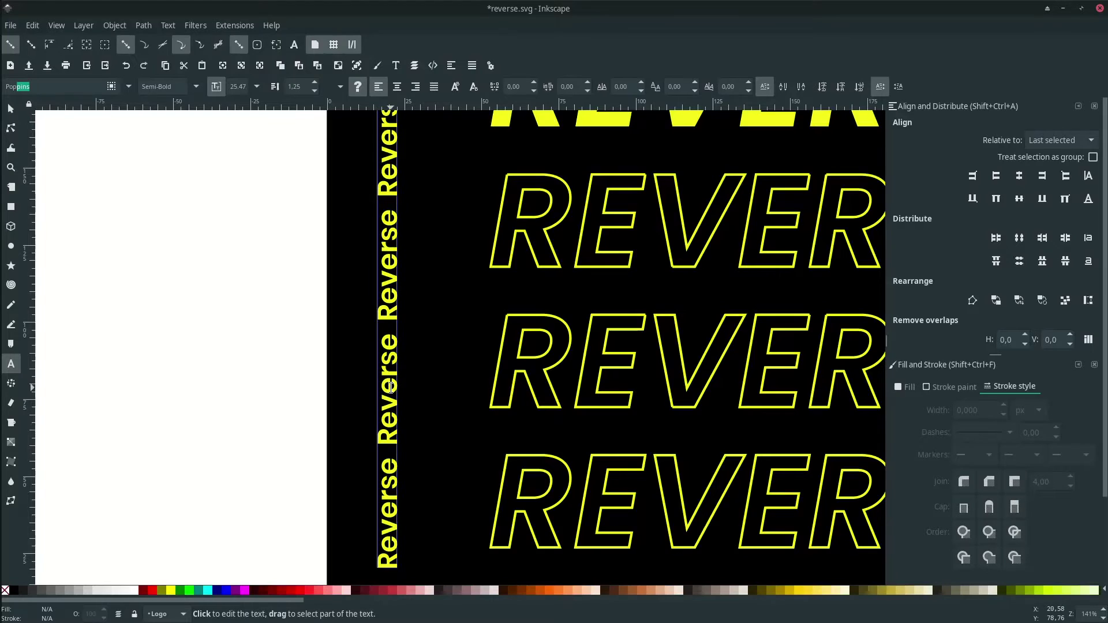
double_click(391, 388)
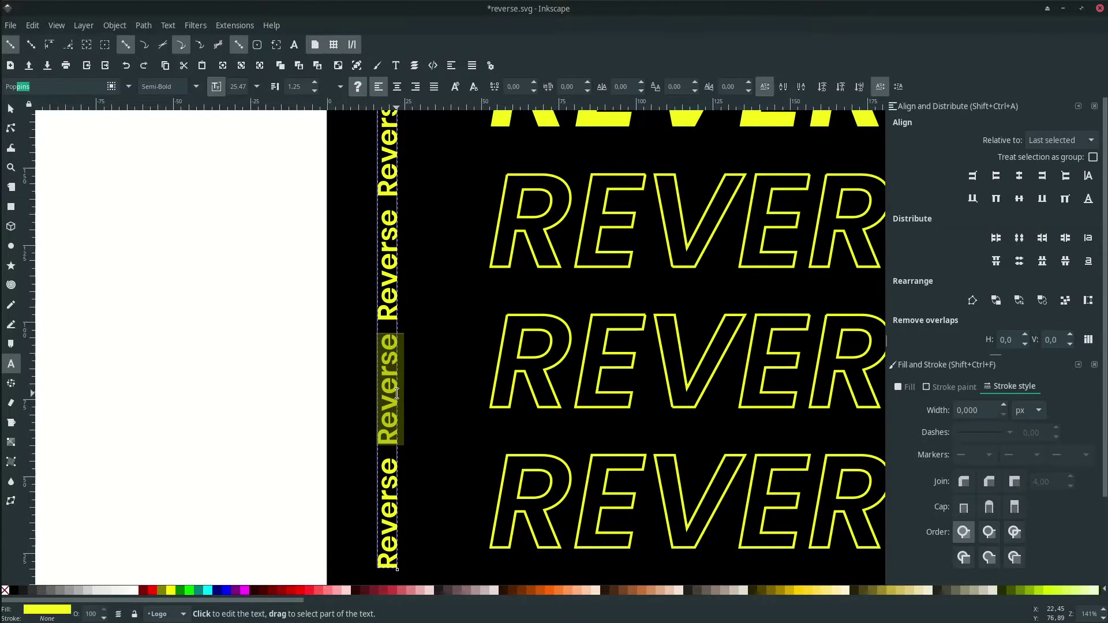
left_click(136, 591)
right_click(62, 609)
left_click(122, 556)
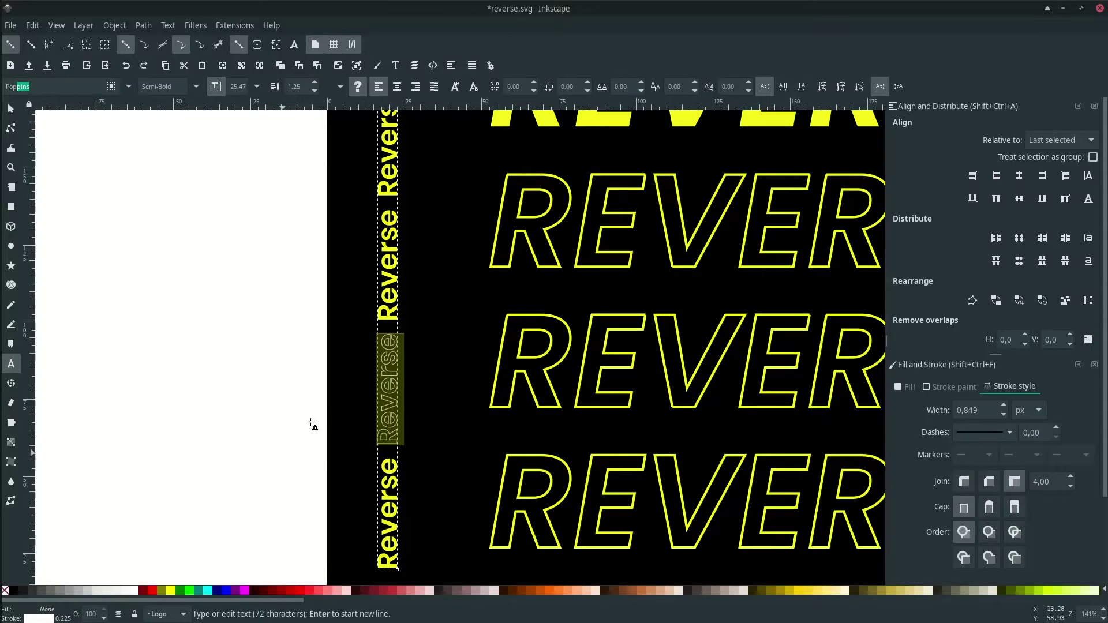
Step: Turn two more alternate Reverse words into hollow outlines
scroll(391, 400, "up", 2)
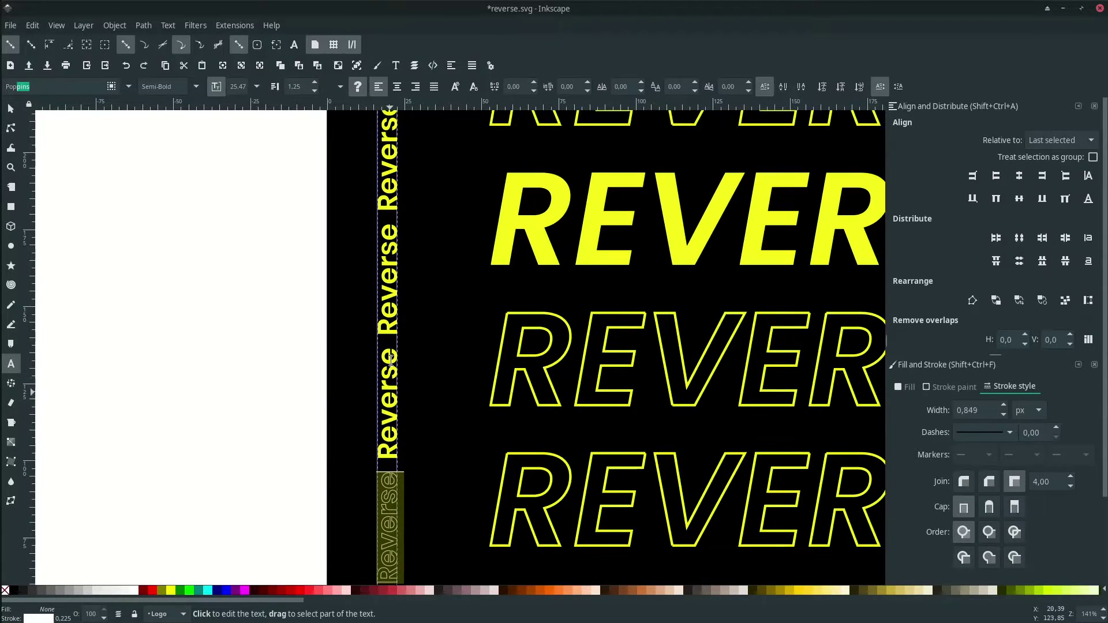
left_click(389, 277)
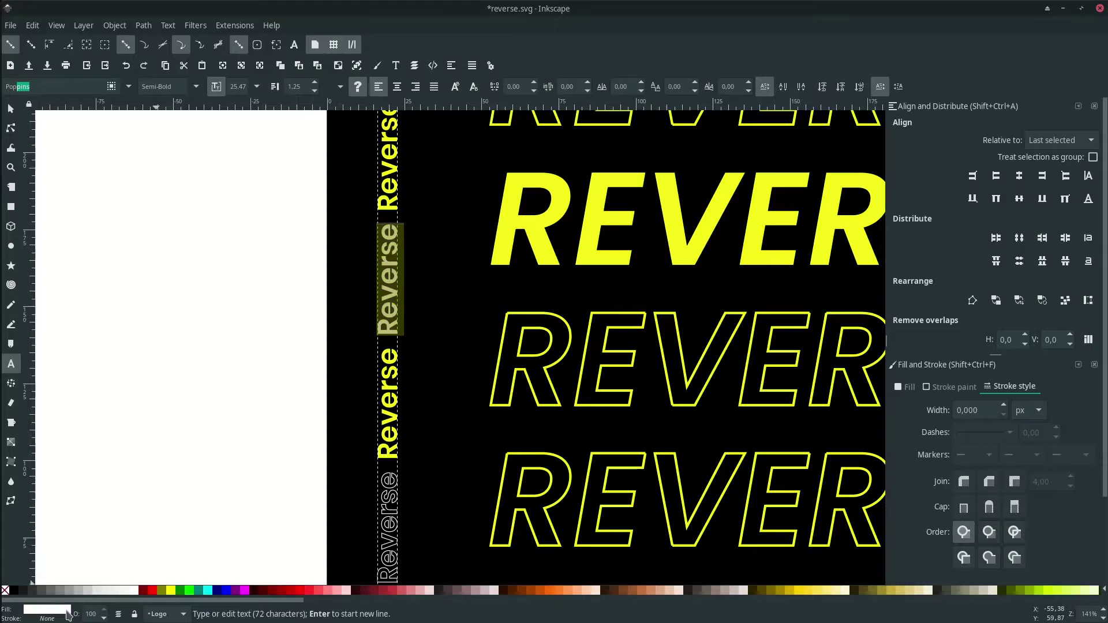
scroll(382, 571, "up", 1, "ctrl")
scroll(397, 200, "down", 2, "ctrl")
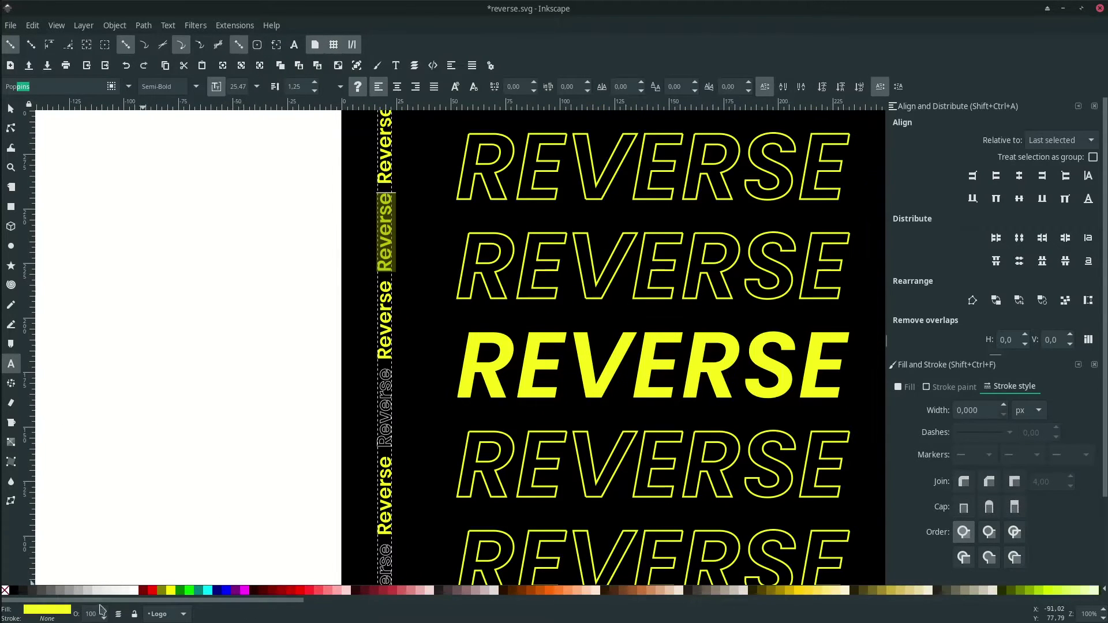
right_click(57, 610)
left_click(122, 558)
scroll(381, 346, "up", 8)
scroll(379, 345, "up", 1, "ctrl")
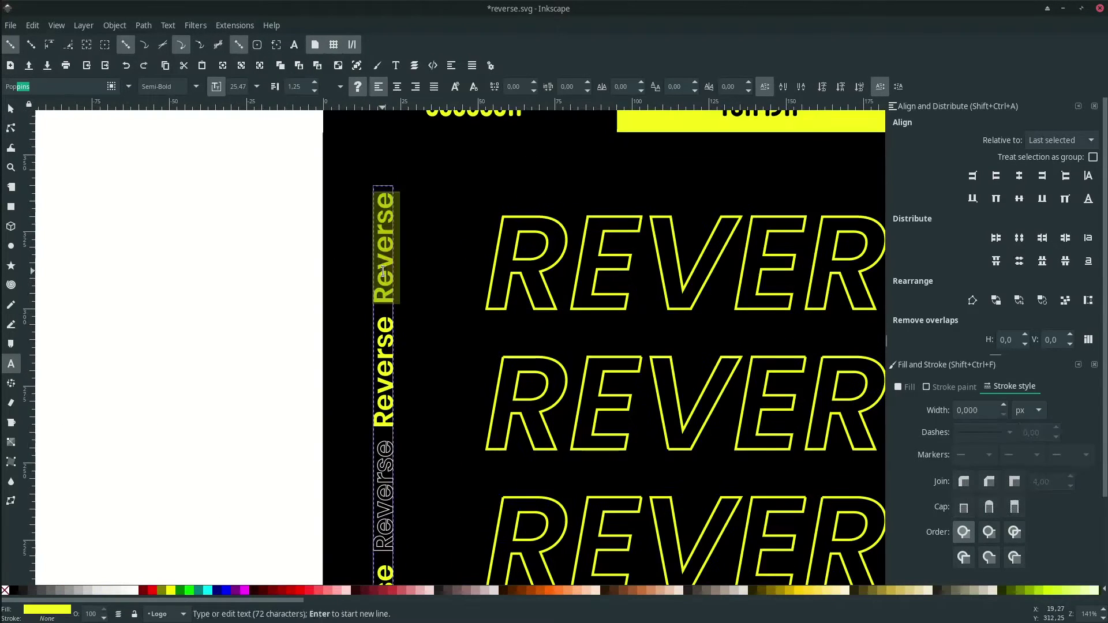
right_click(50, 610)
left_click(117, 560)
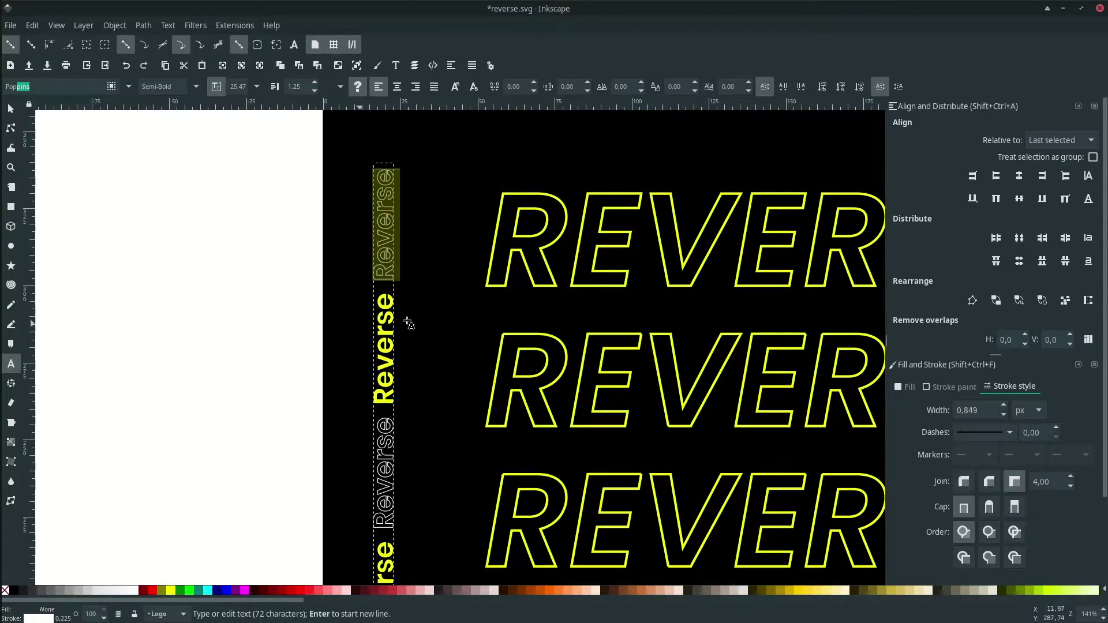
Step: Save the poster with Ctrl+S
key("F1")
scroll(449, 306, "down", 2, "ctrl")
scroll(609, 301, "down", 1, "ctrl")
key("ctrl+s")
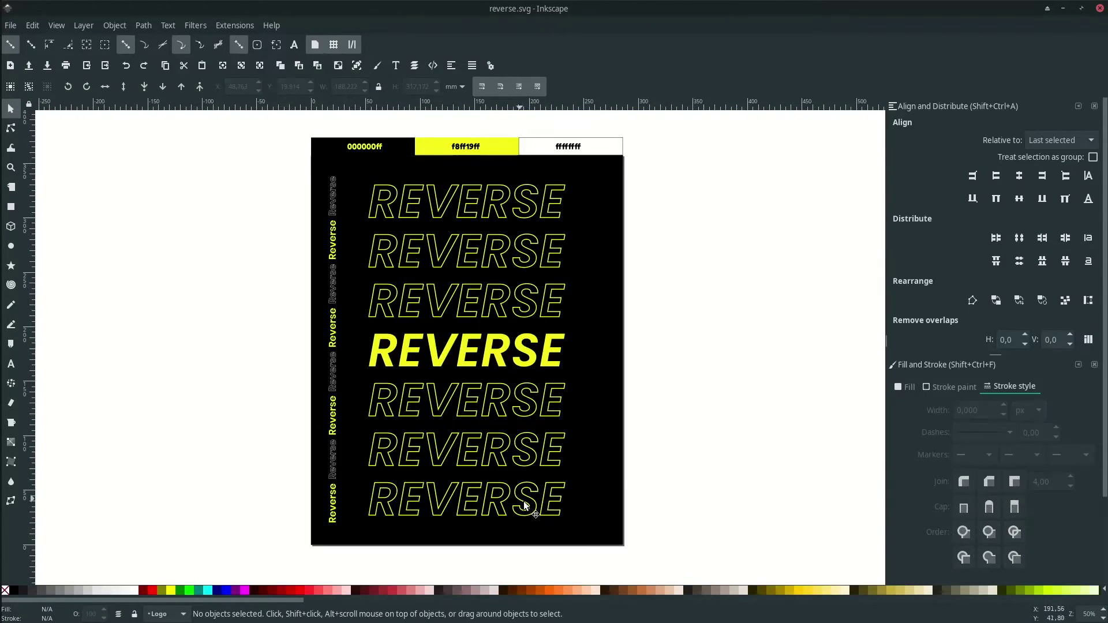
Step: Enlarge the REVERSE word group slightly
left_click(527, 507)
left_click_drag(571, 521, 579, 529)
left_click(737, 452)
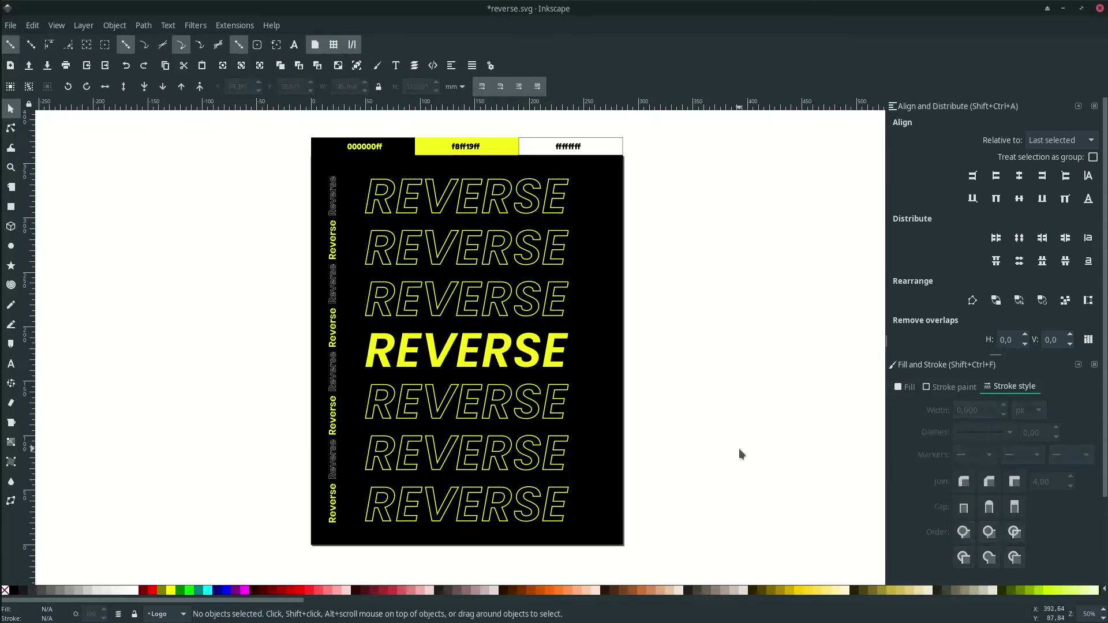
scroll(717, 339, "left", 1)
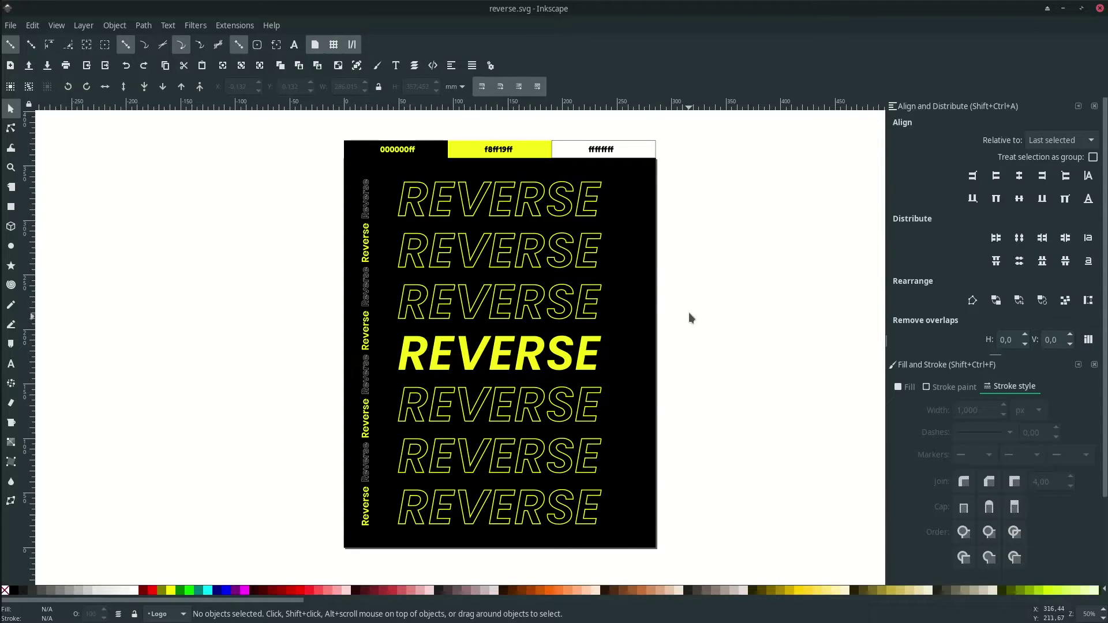
Step: Raise the background rectangle to the top and fill it white from the ffffffff swatch
left_click(643, 272)
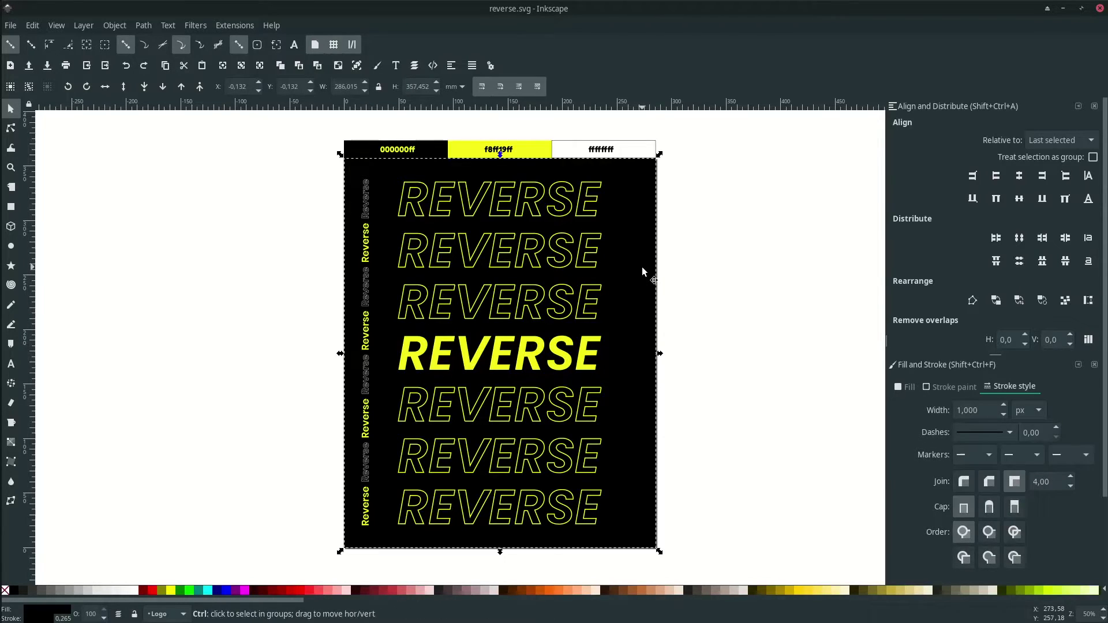
key("Home")
key("d")
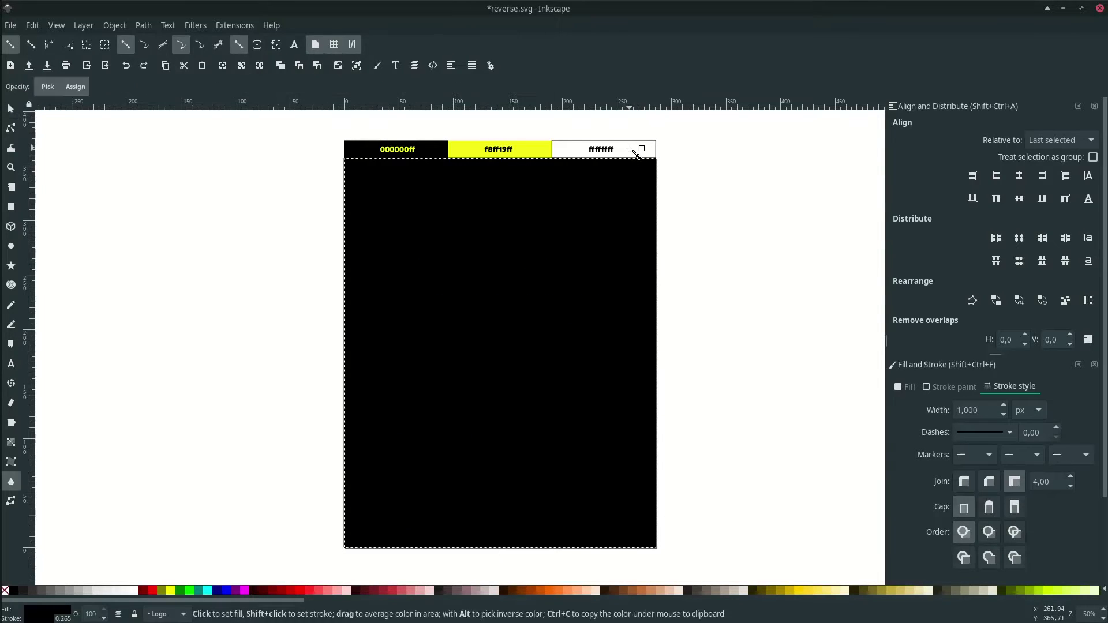
left_click(632, 150)
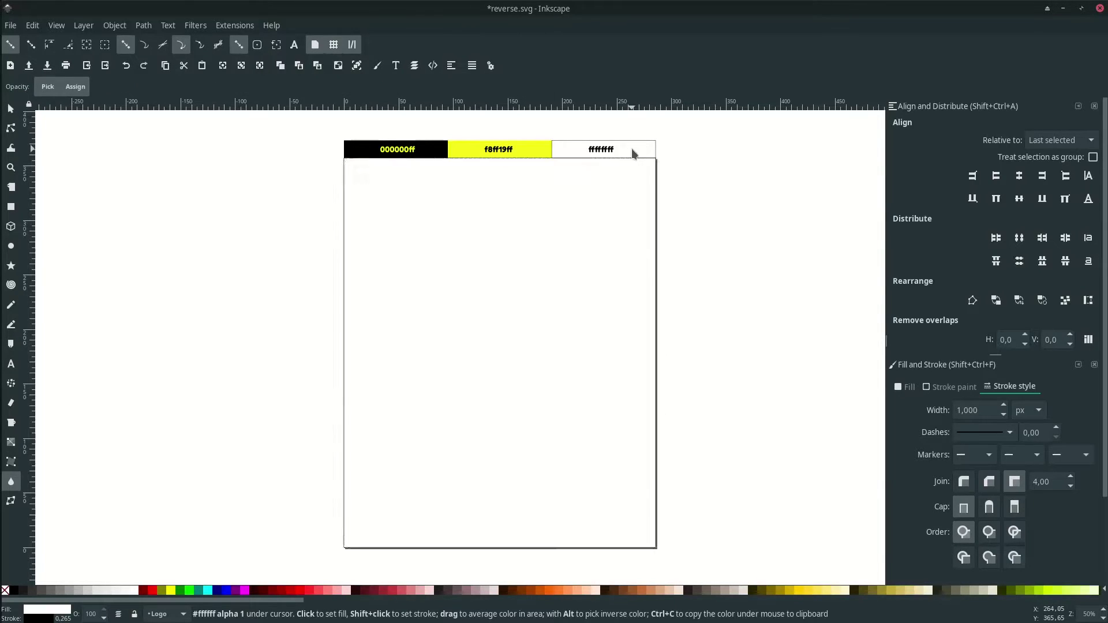
key("s")
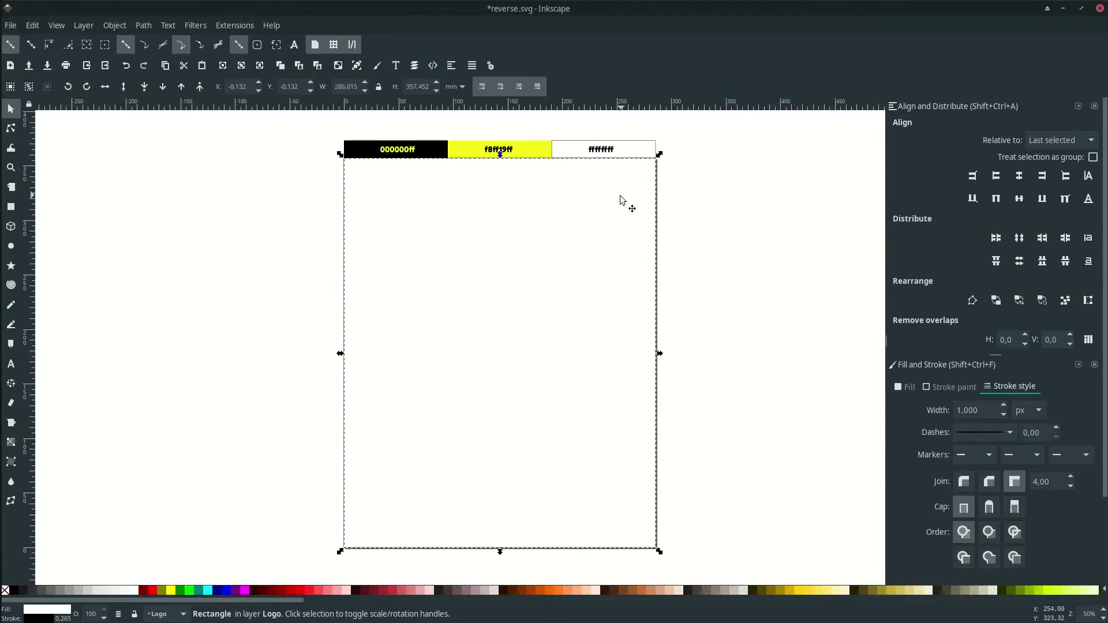
Step: Open the Noise Fill texture filter, set its colour and preview it on the poster
left_click(196, 26)
mouse_move(213, 201)
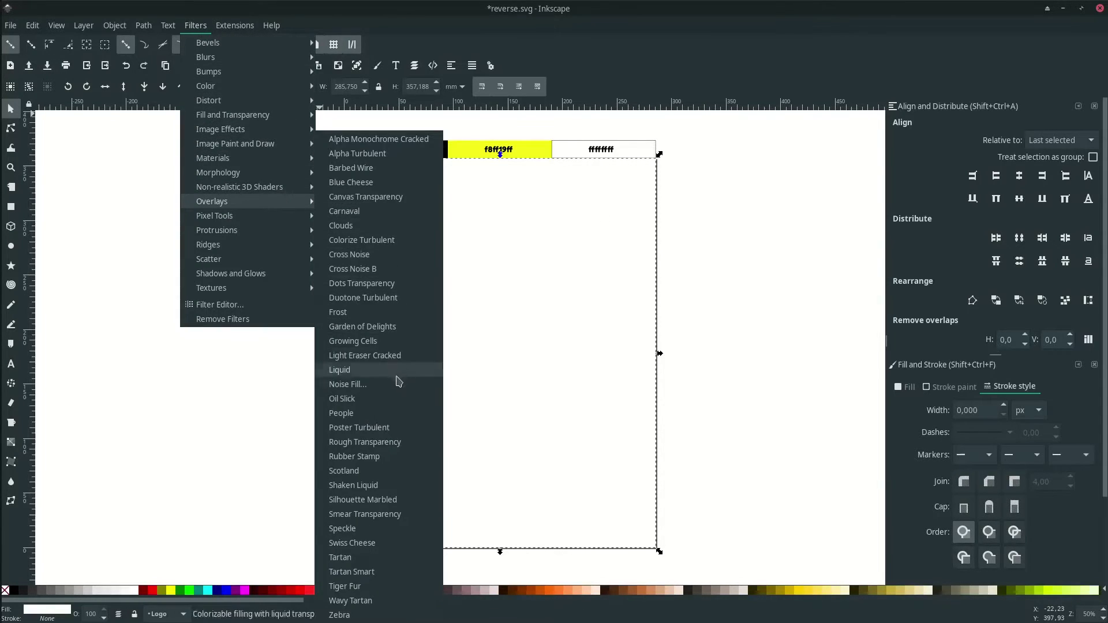
left_click(398, 384)
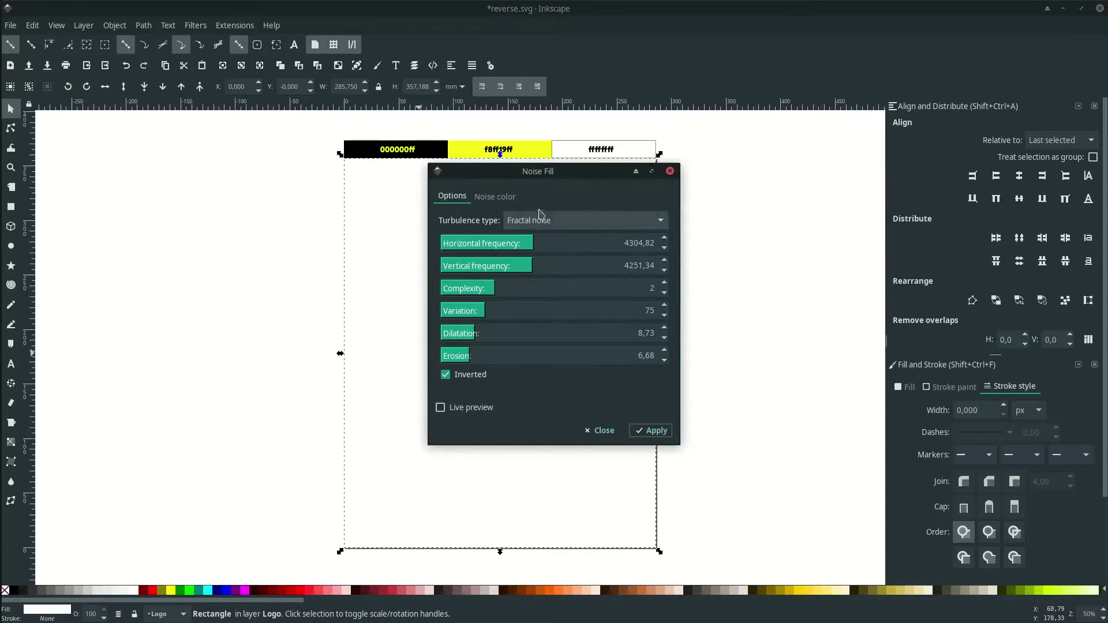
left_click(508, 199)
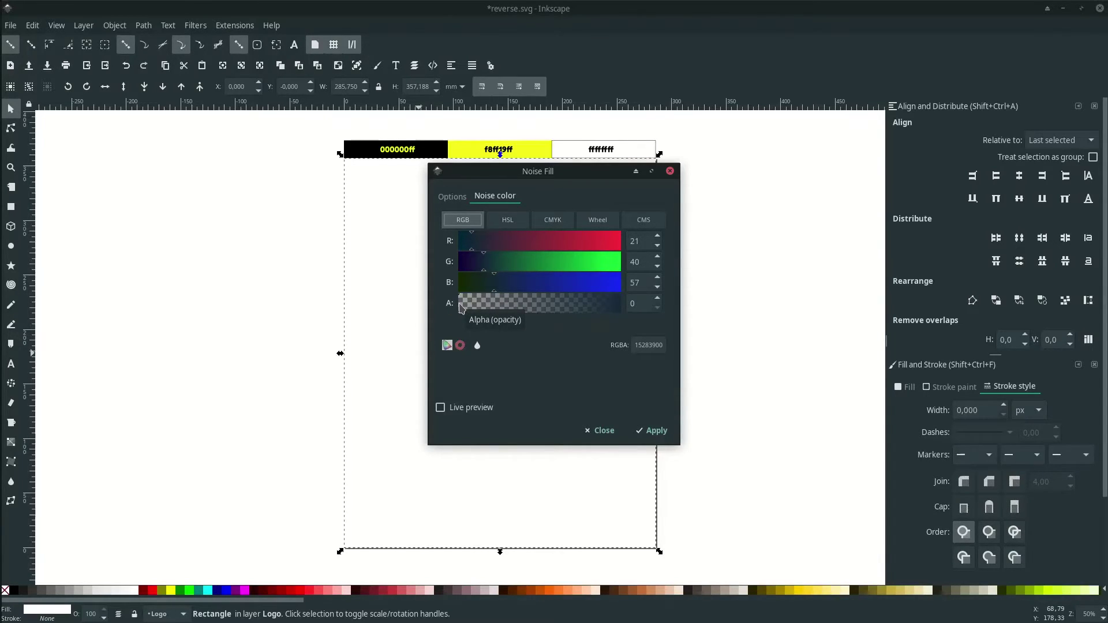
left_click(440, 409)
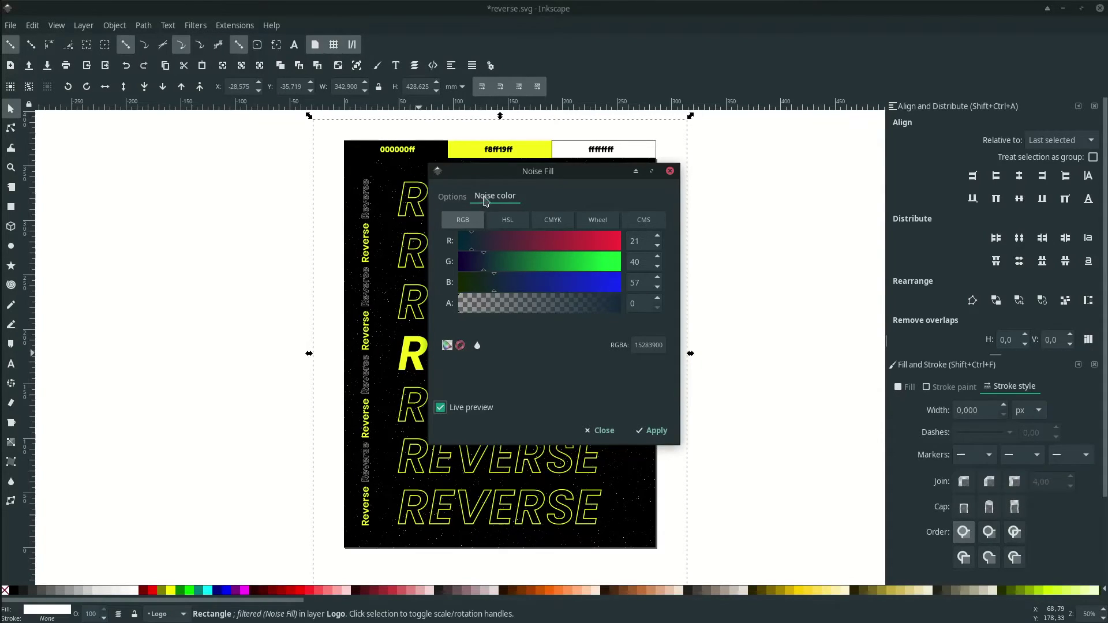
left_click(460, 202)
left_click_drag(508, 173, 747, 195)
Step: Keep fractal turbulence, raise frequency and variation, then apply the Noise Fill
left_click(772, 246)
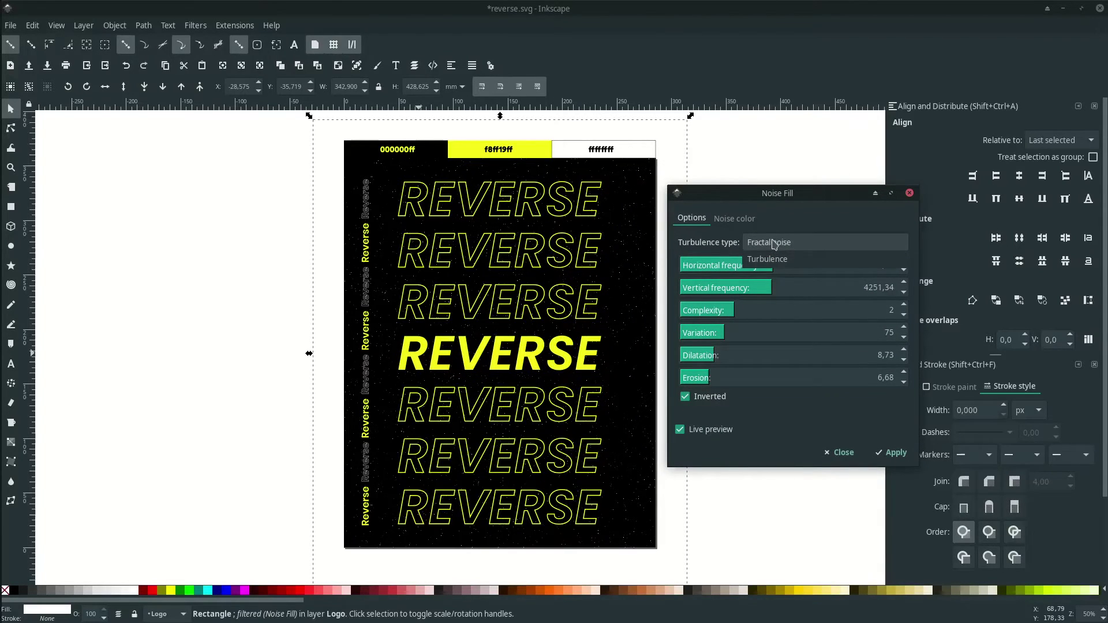
left_click(783, 245)
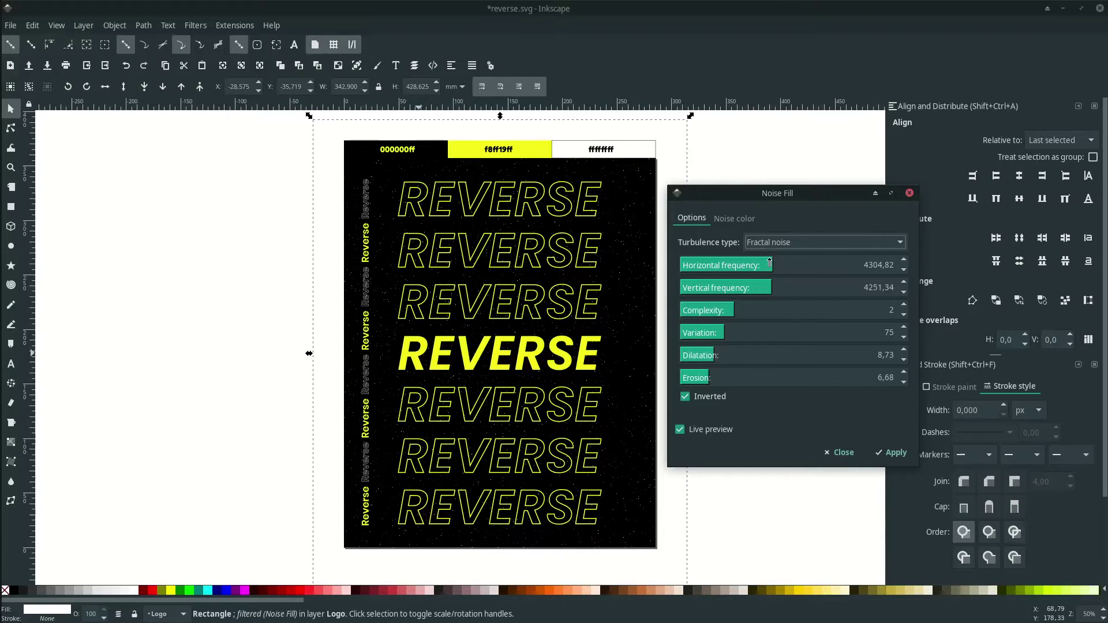
left_click_drag(777, 264, 784, 288)
left_click(733, 312)
left_click_drag(740, 333, 767, 334)
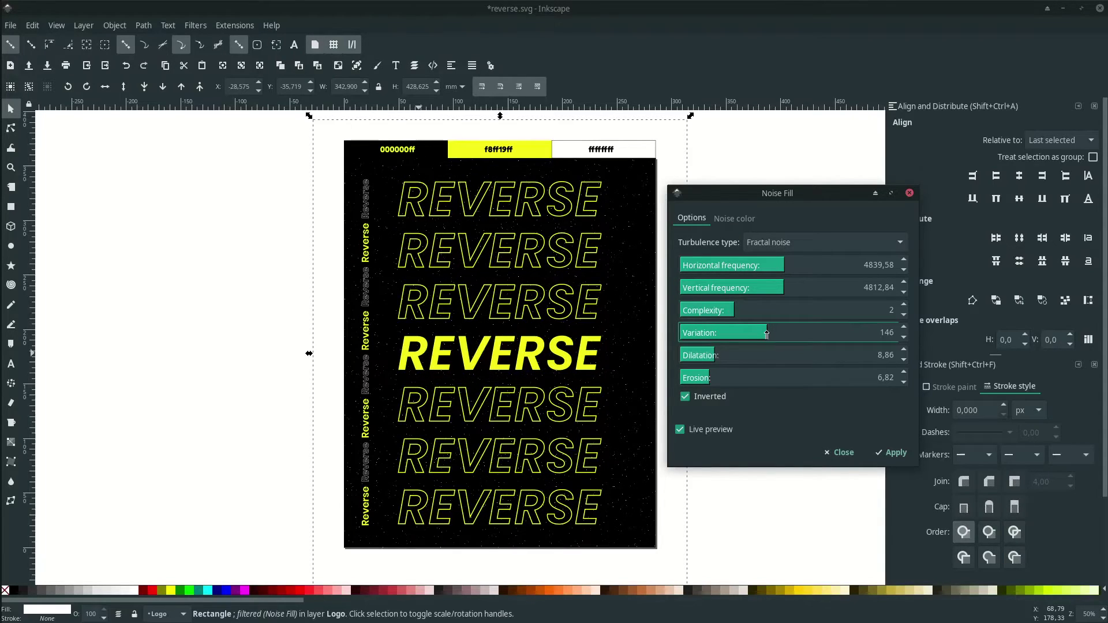
left_click(892, 452)
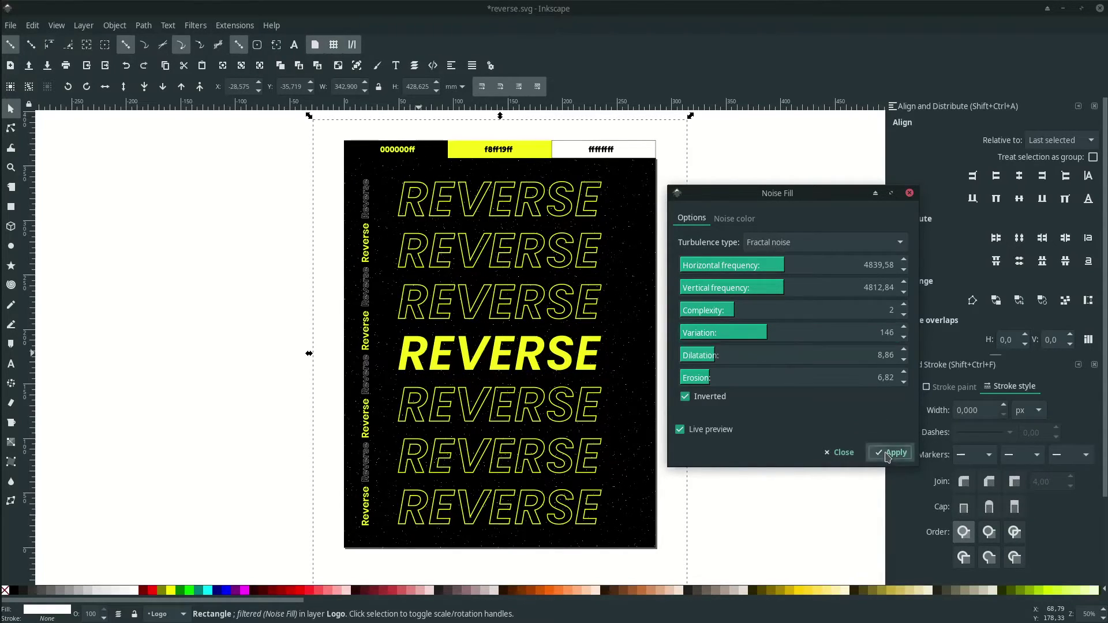
left_click(838, 453)
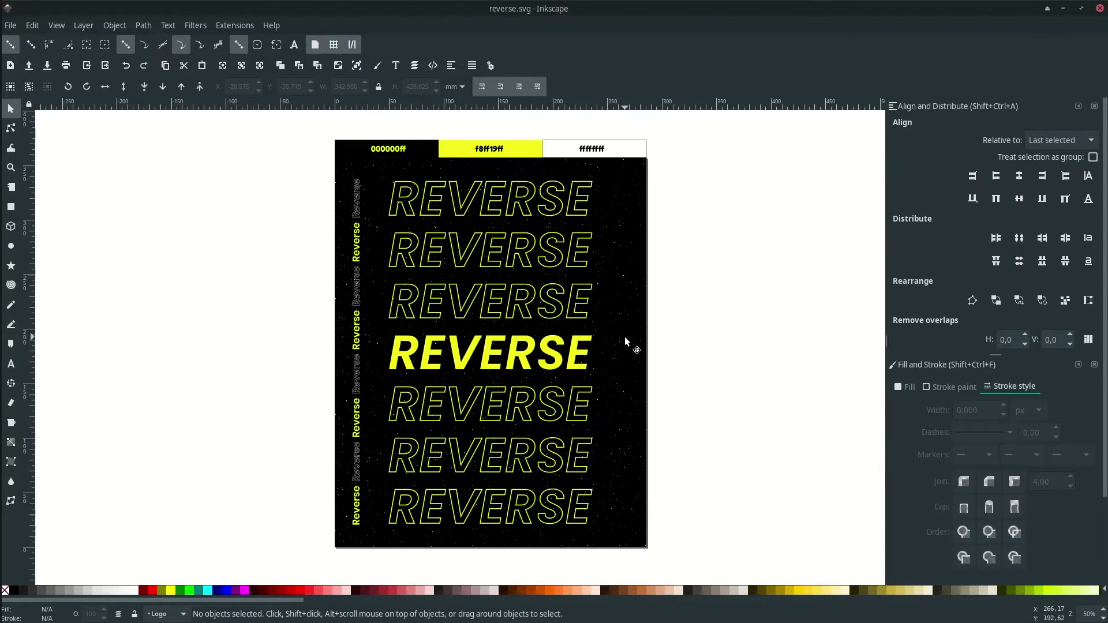
Step: Import the concert photo JPG into the poster
left_click(10, 25)
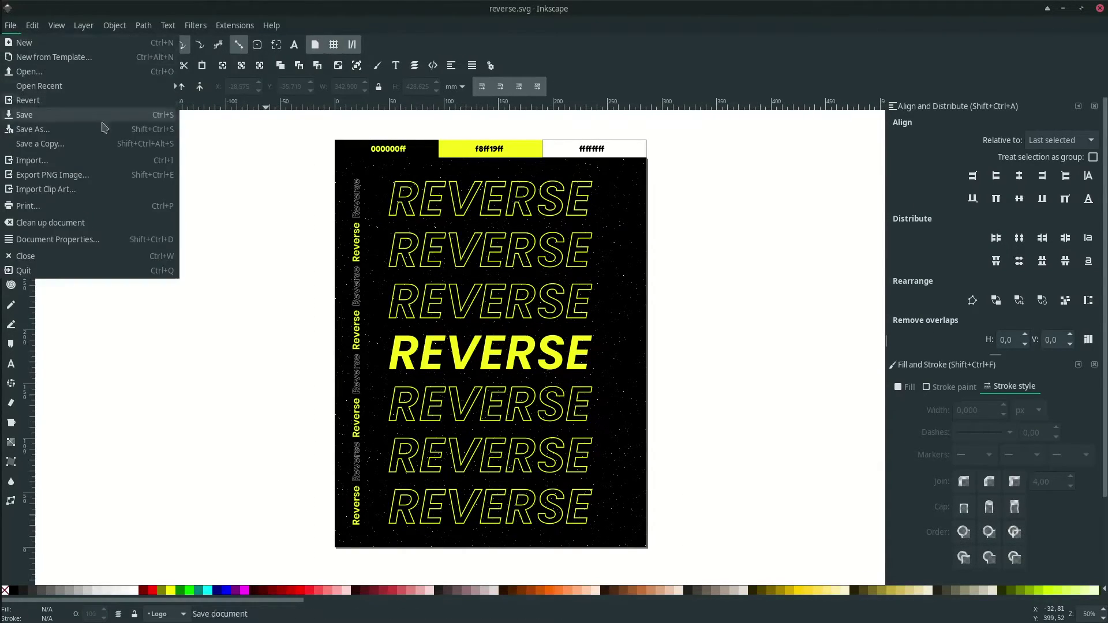
left_click(132, 164)
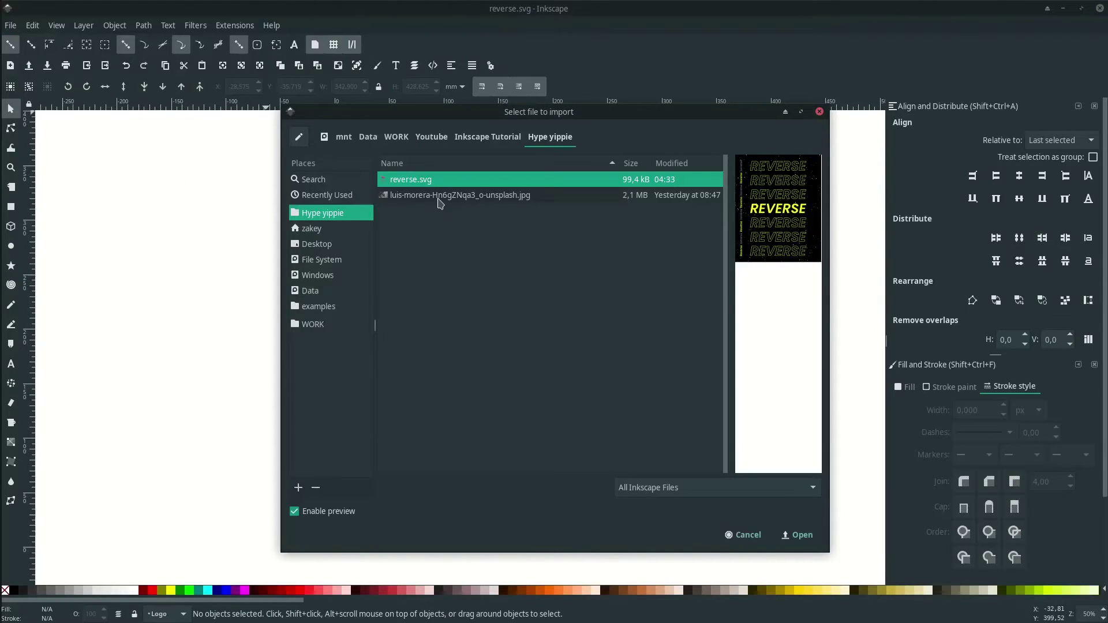
left_click(440, 197)
left_click(798, 537)
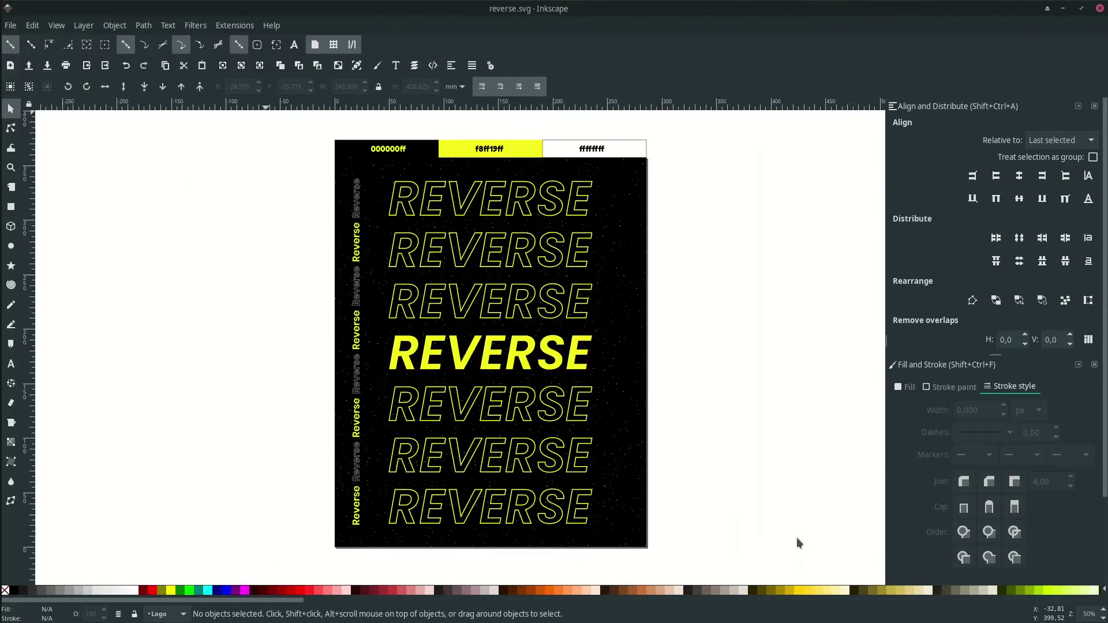
left_click(633, 376)
key("minus")
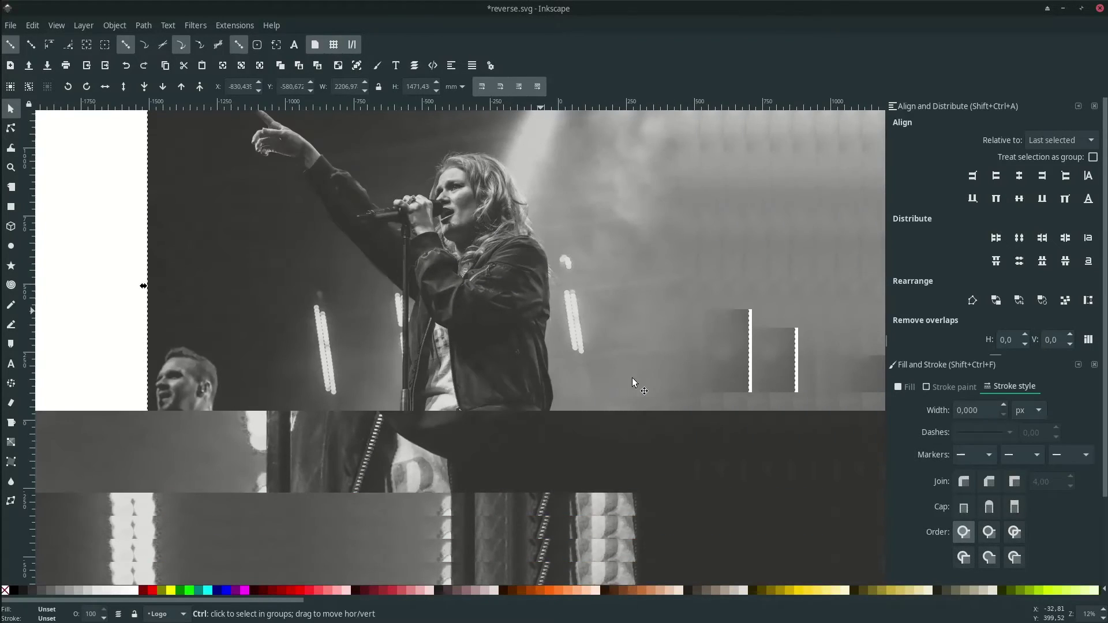
key("minus")
Step: Shrink the oversized photo and move it onto the poster
left_click_drag(386, 228, 488, 316)
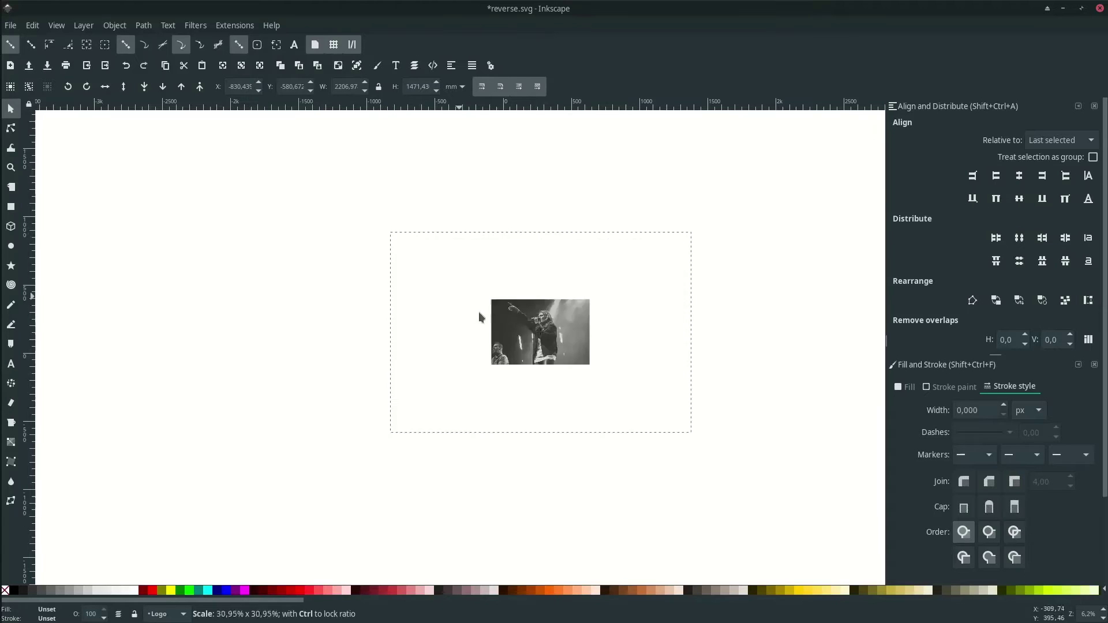
scroll(488, 316, "up", 3)
scroll(566, 352, "up", 6)
scroll(505, 313, "down", 2)
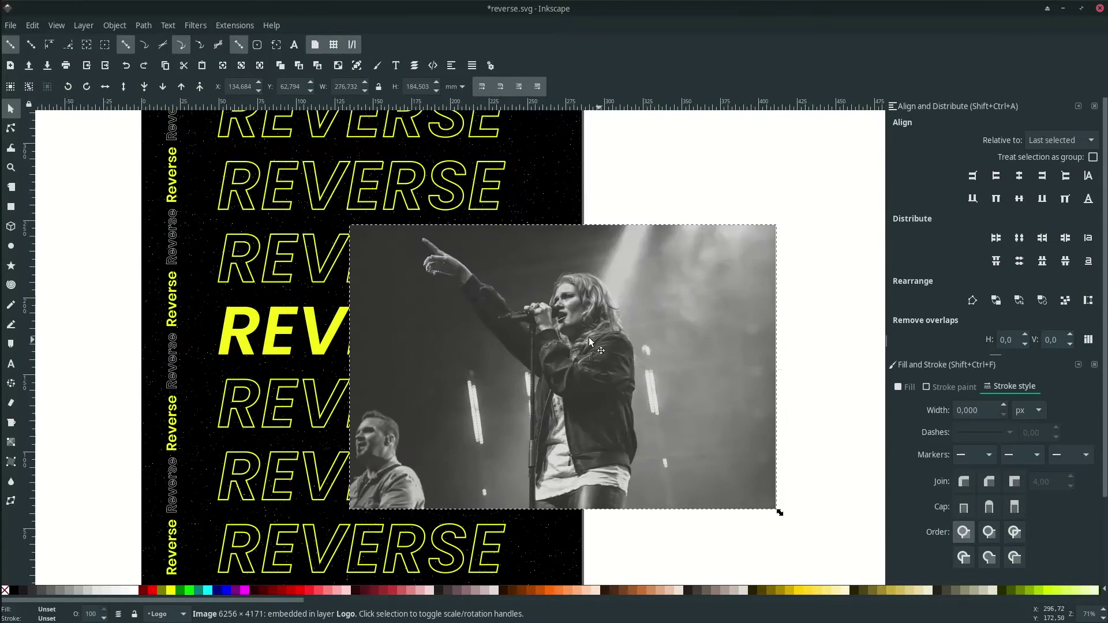
left_click_drag(577, 335, 453, 344)
left_click_drag(649, 212, 559, 295)
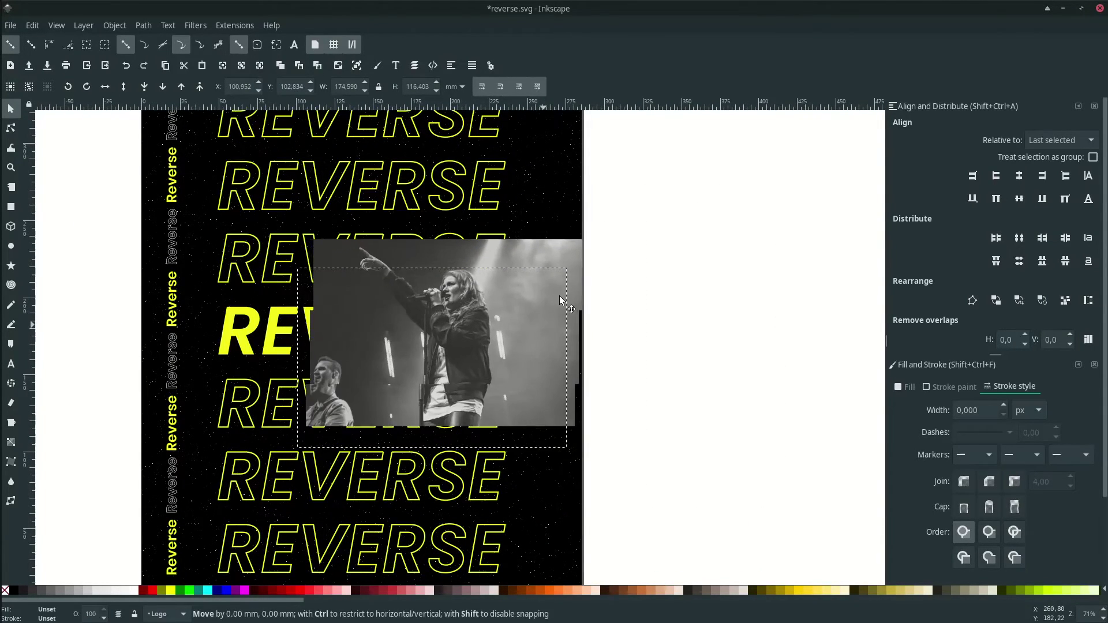
scroll(559, 296, "up", 2)
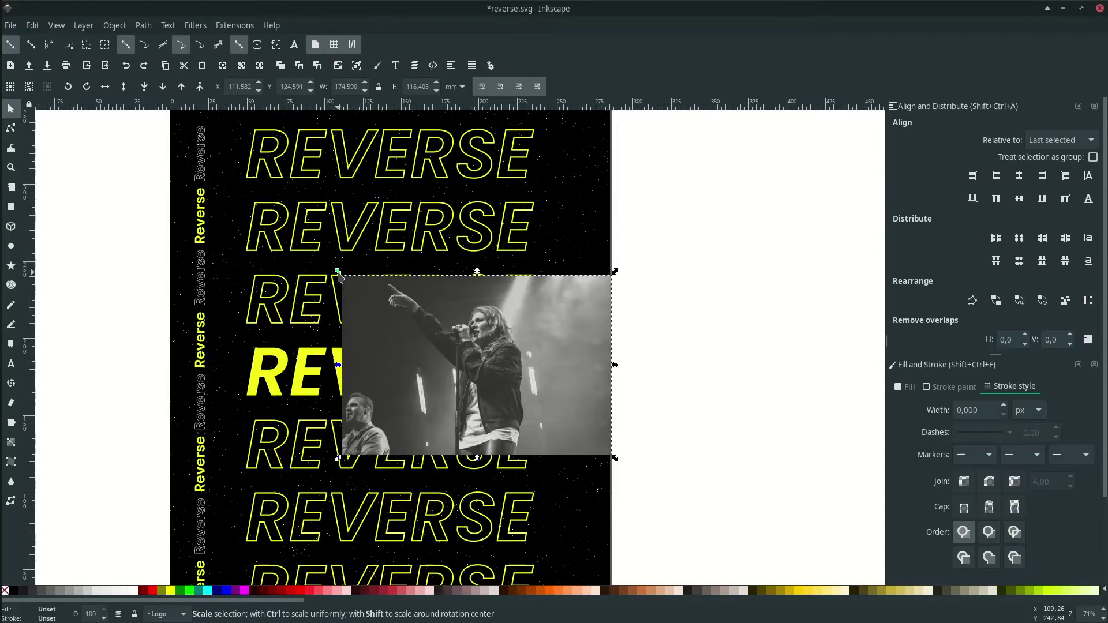
key("ctrl")
Step: Stretch the photo across the poster's middle and lower it behind the REVERSE words
left_click_drag(339, 276, 241, 223)
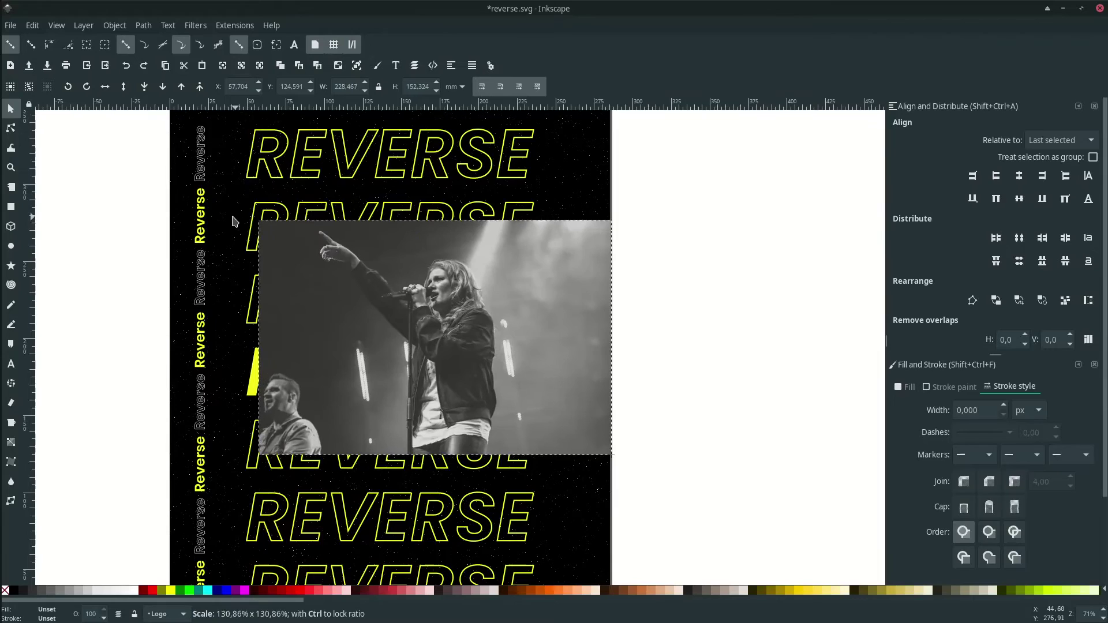
left_click_drag(241, 224, 215, 215)
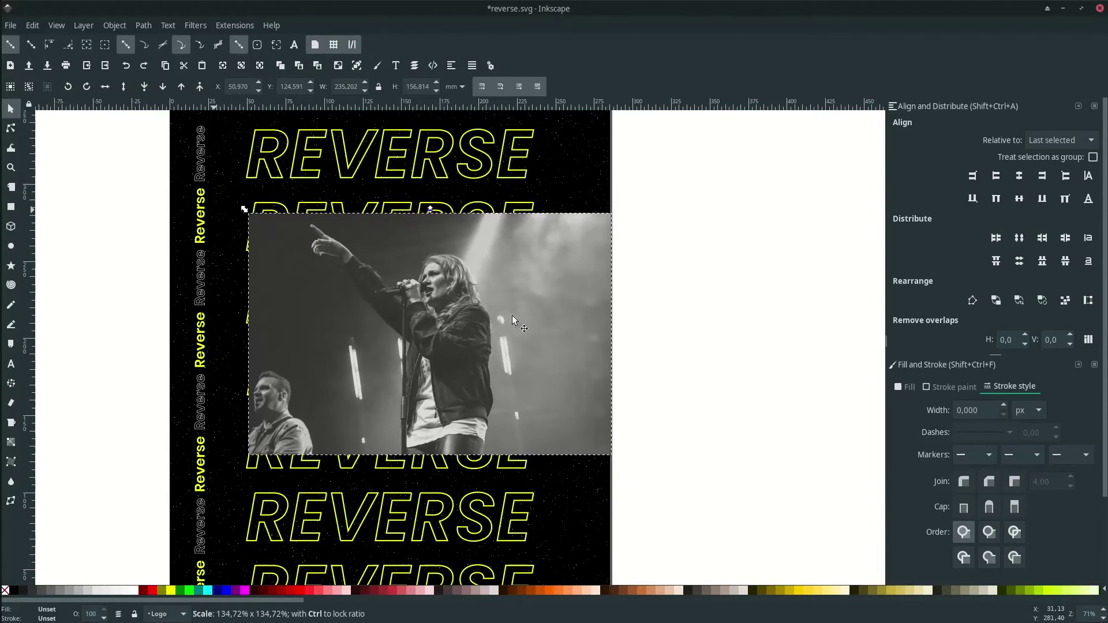
left_click_drag(555, 297, 556, 314)
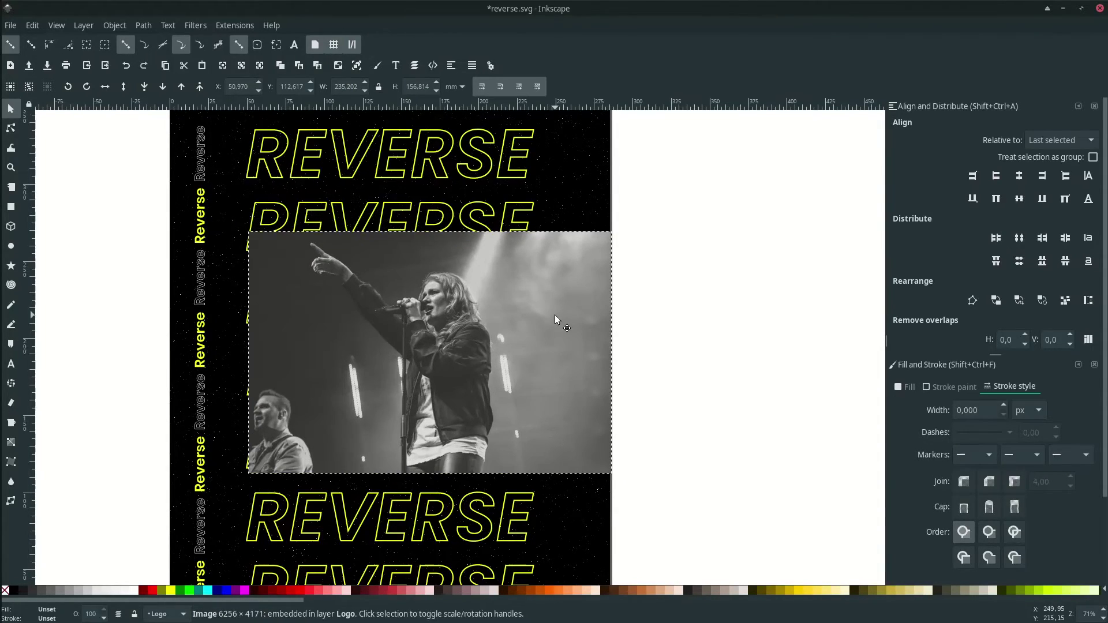
left_click_drag(243, 226, 240, 225)
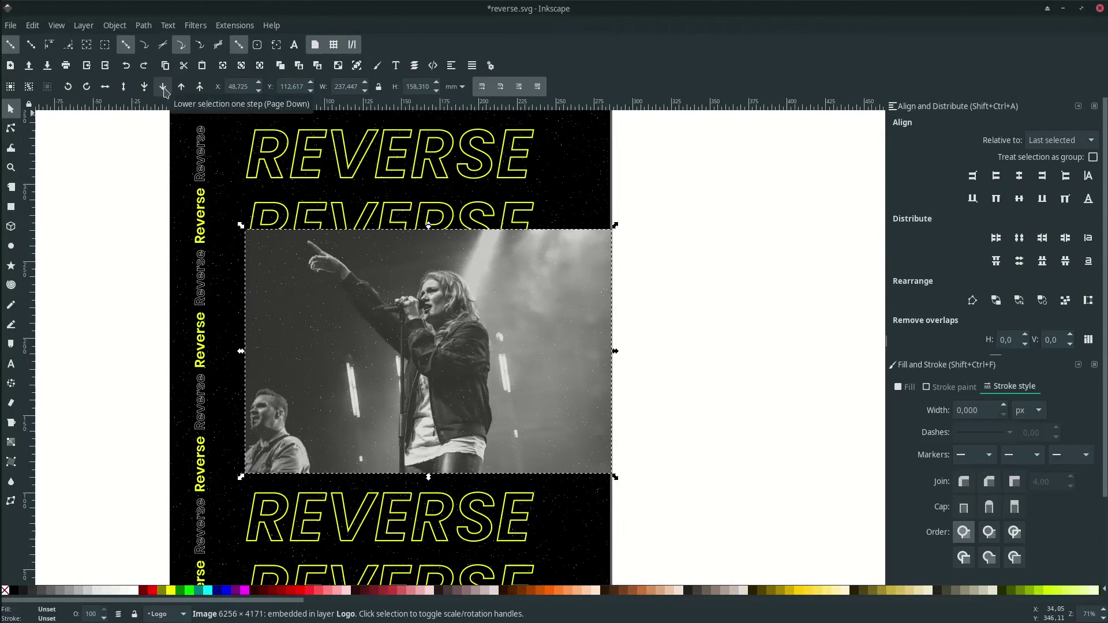
left_click(163, 87)
left_click(711, 324)
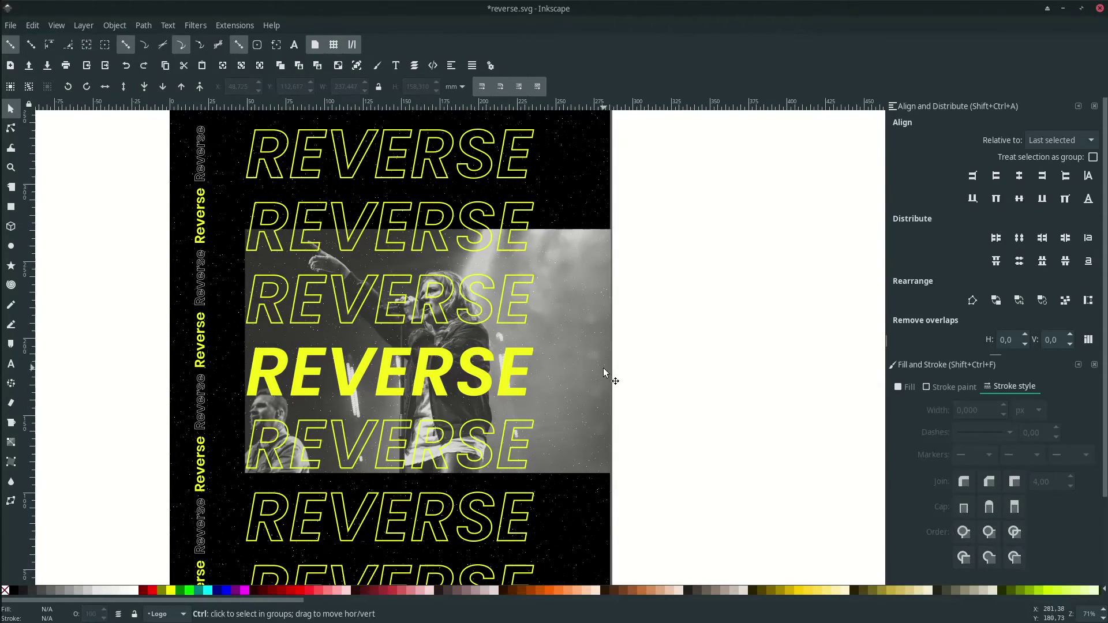
scroll(598, 369, "down", 1, "ctrl")
Step: Type a new 'Texploration' text beside the poster
left_click_drag(596, 368, 482, 286)
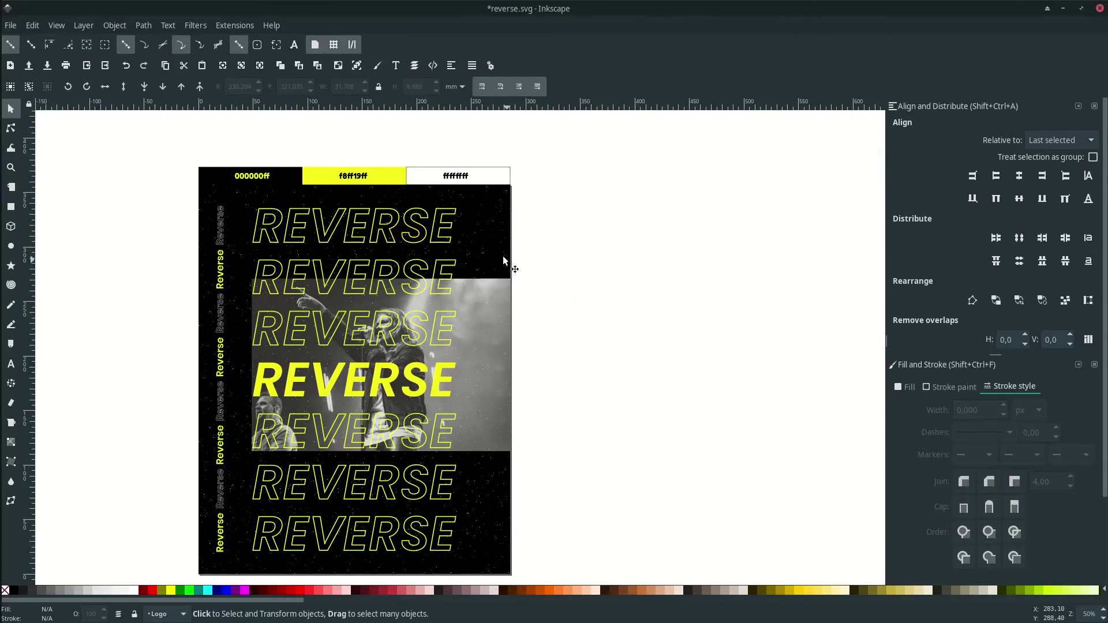
key("t")
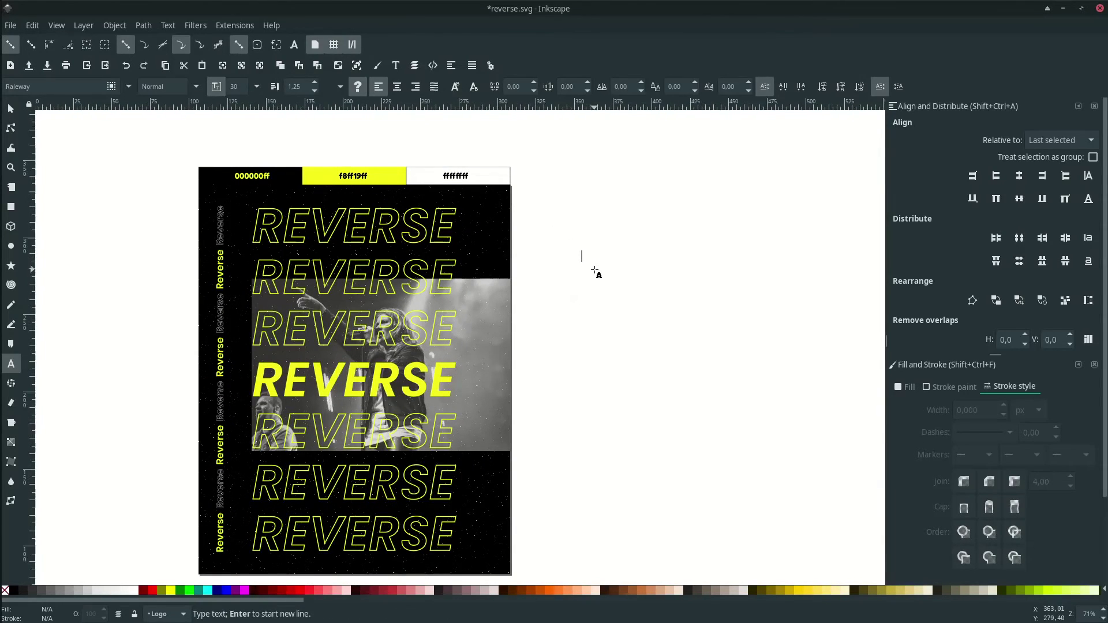
scroll(586, 267, "up", 1, "ctrl")
left_click(577, 259)
type("Texploration")
Step: Set the Texploration text to Poppins Bold Italic
key("ctrl+a")
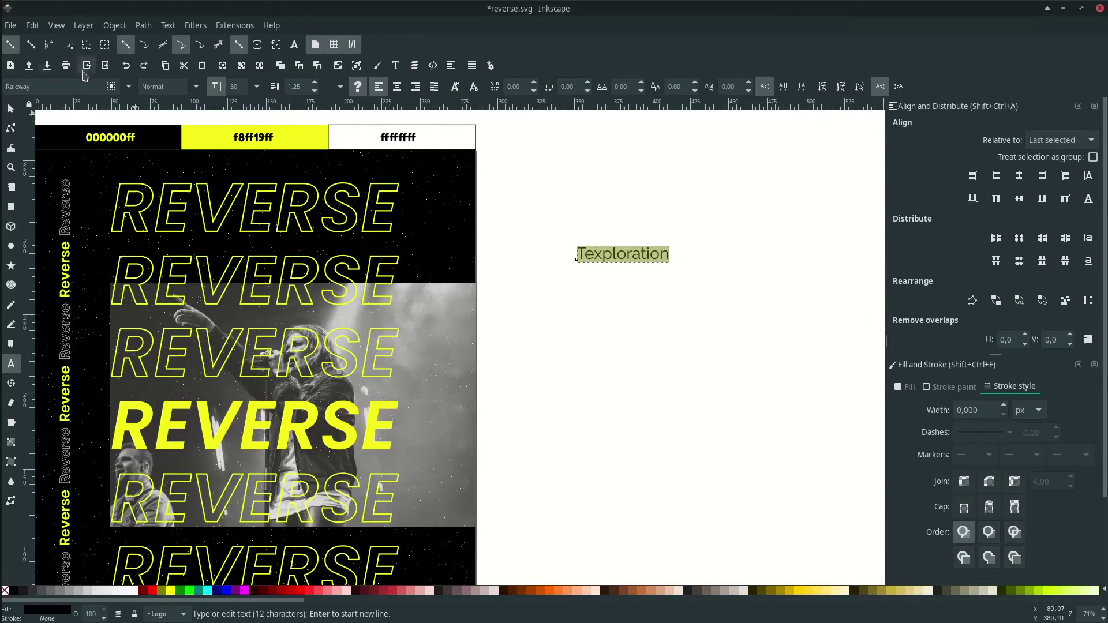
left_click(66, 86)
type("pop")
left_click(91, 106)
left_click(168, 87)
left_click(173, 254)
Step: Rotate Texploration vertical, shrink it and place it at the poster's top right
key("Escape")
key("s")
mouse_move(673, 271)
left_mouse_down()
mouse_move(645, 221)
mouse_move(466, 257)
mouse_move(472, 242)
left_mouse_up()
scroll(648, 228, "left", 1)
left_click(523, 201)
scroll(523, 201, "left", 1)
left_click(487, 222)
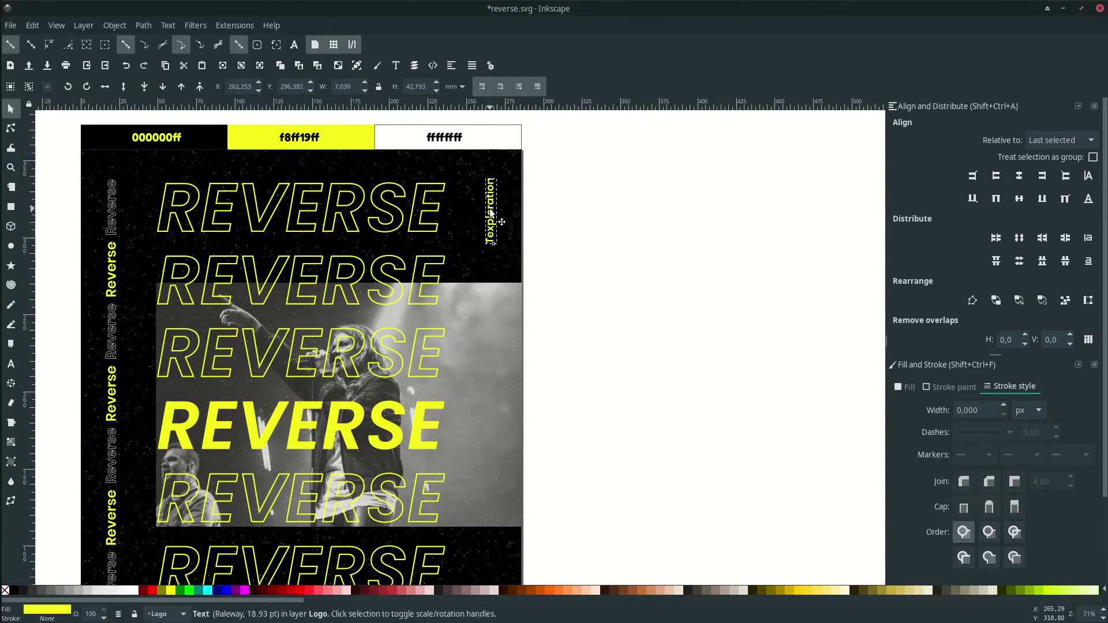
Step: Draw a thin yellow bar from the top edge with Texploration just below it
key("Escape")
scroll(460, 185, "up", 2, "ctrl")
left_click(10, 207)
left_click_drag(488, 150, 490, 197)
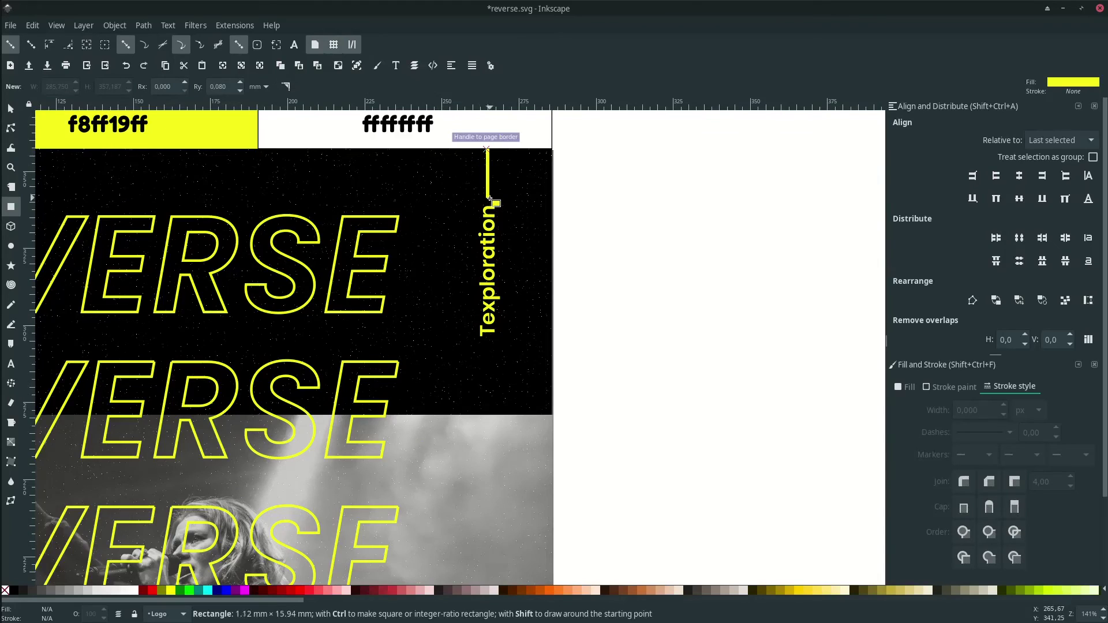
key("s")
left_click_drag(491, 266, 489, 271)
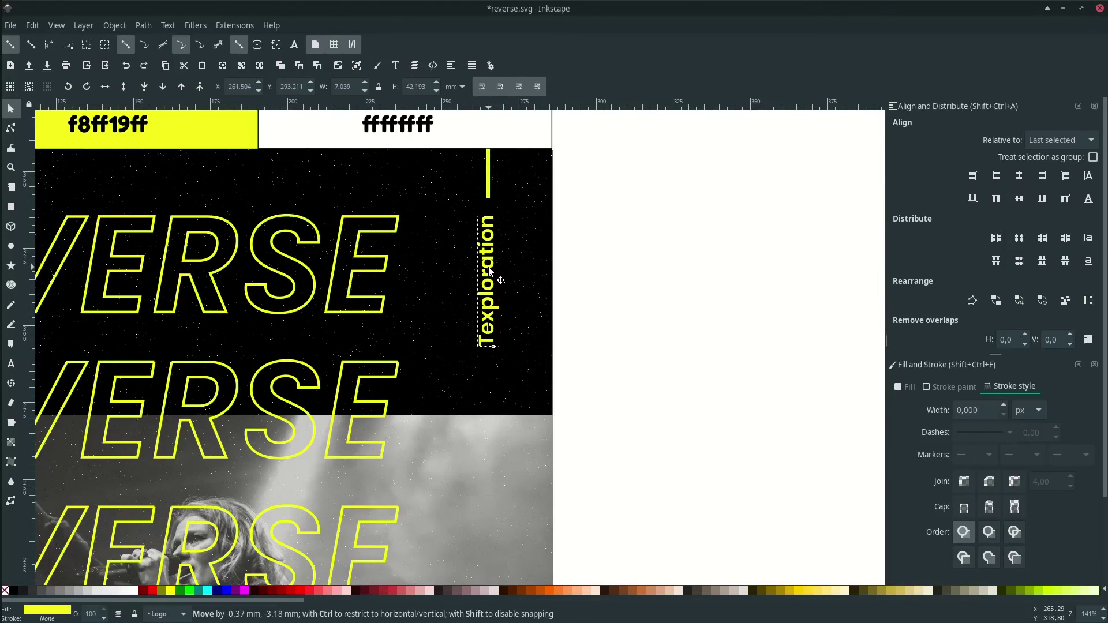
Step: Rubber-band select the colour swatch strip above the poster
scroll(625, 304, "down", 2, "ctrl")
scroll(625, 303, "down", 2, "ctrl")
left_click_drag(341, 149, 648, 185)
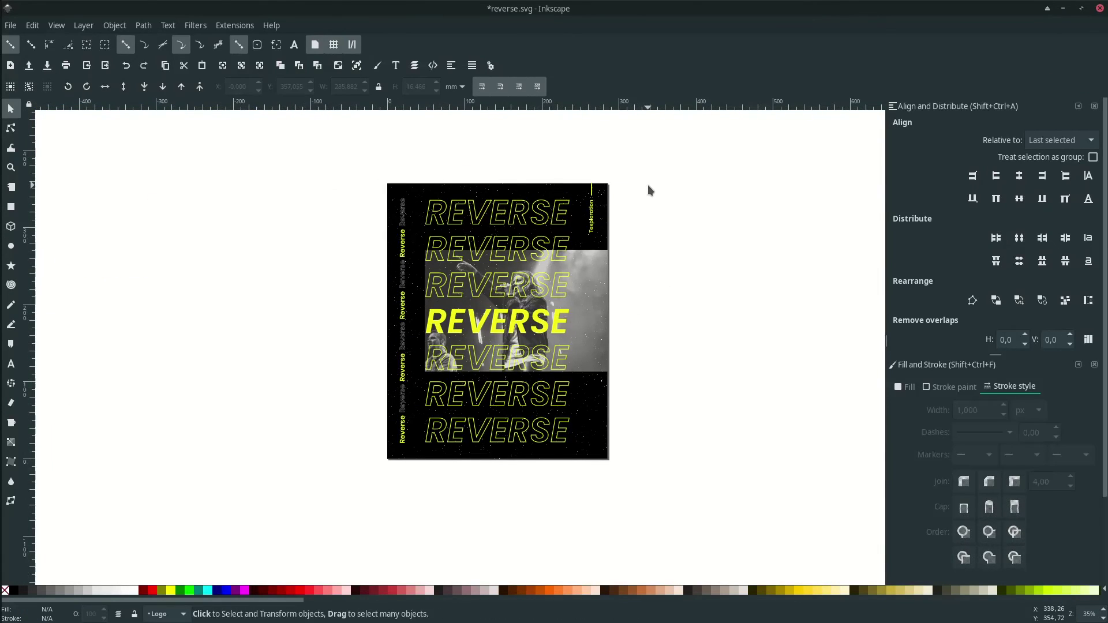
Step: Save the finished poster to reverse.svg
scroll(646, 235, "up", 1)
key("ctrl+s")
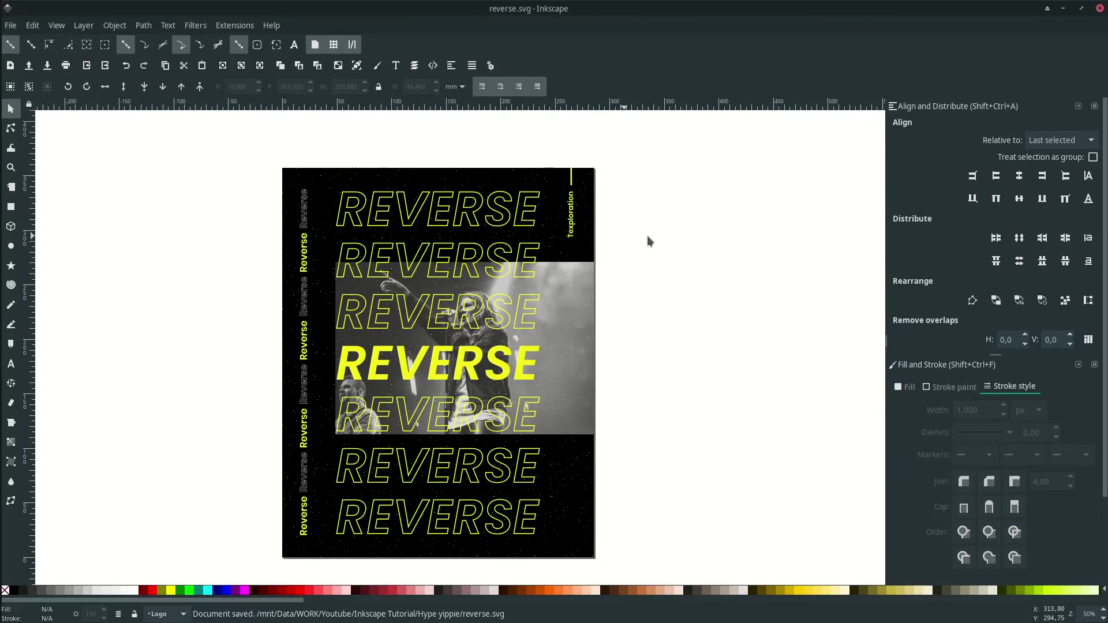